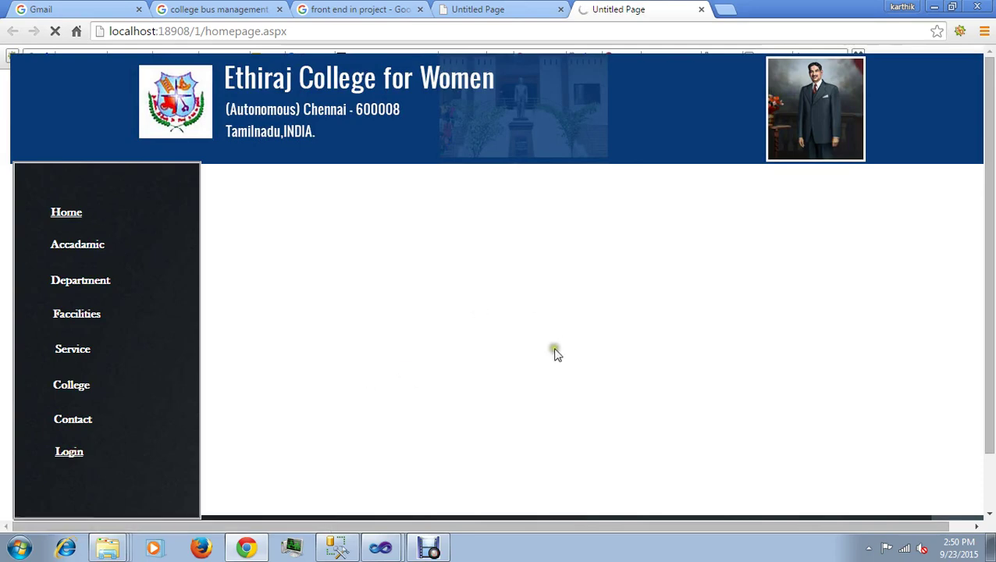
Step: Sign in with the suggested administrator username and its password
left_click(621, 308)
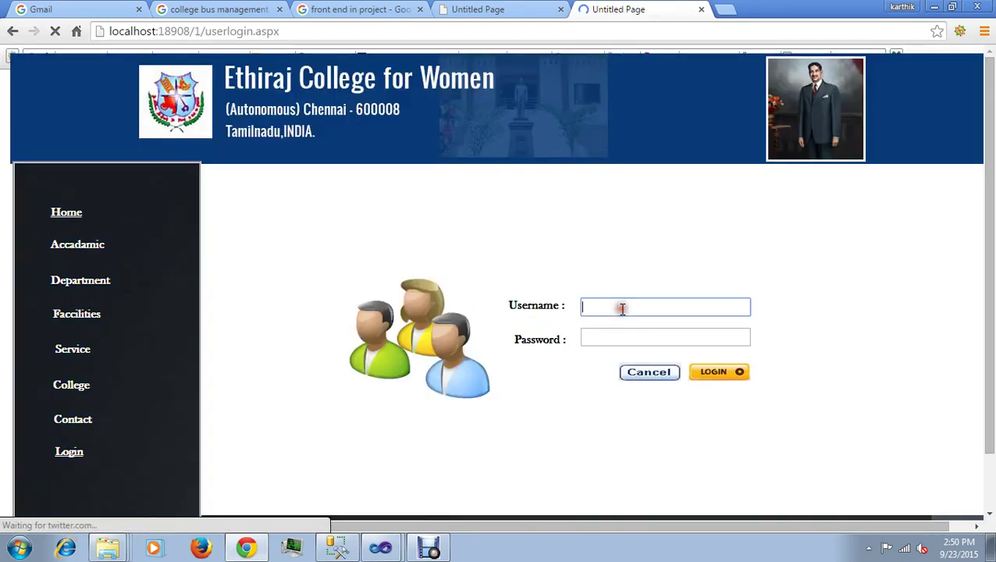
type("Admin")
left_click(607, 325)
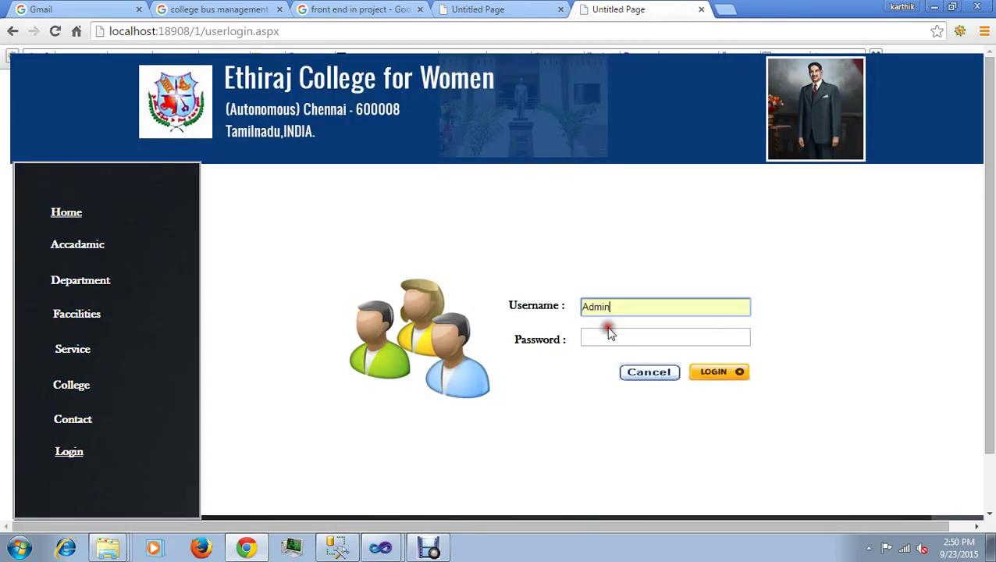
left_click(607, 338)
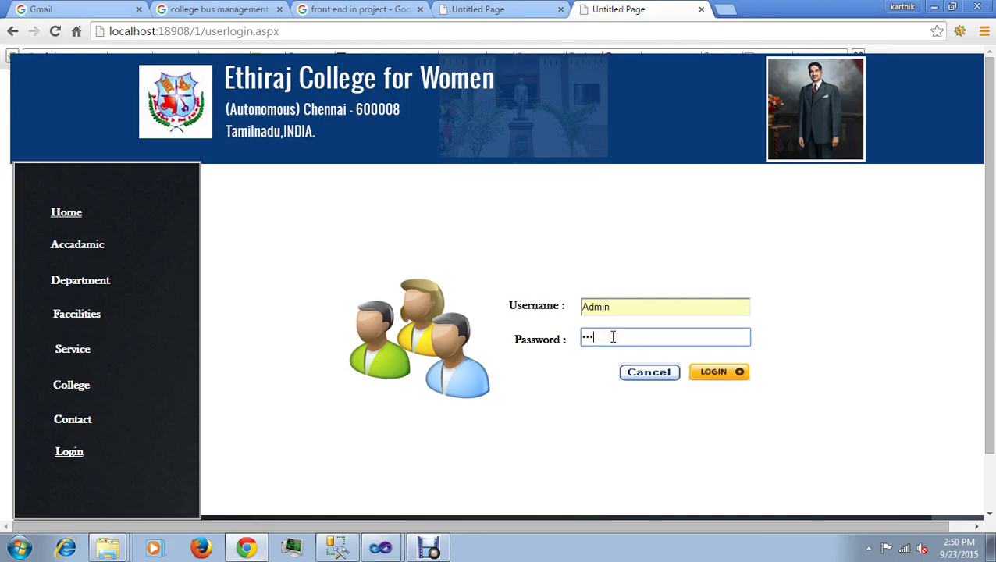
left_click(714, 374)
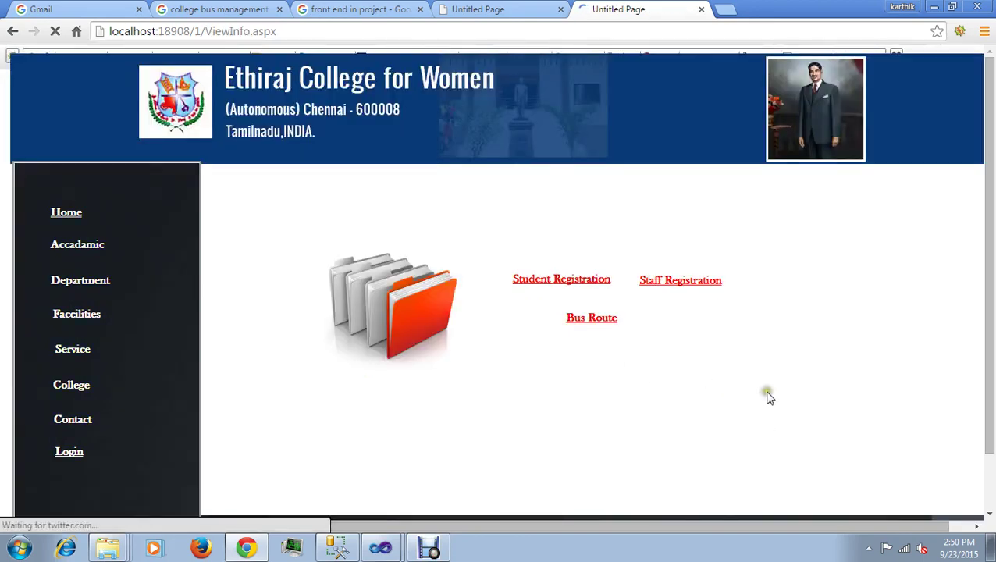
Step: Dismiss the save-password prompt and view the Route1 and Route2 timetables
left_click(856, 224)
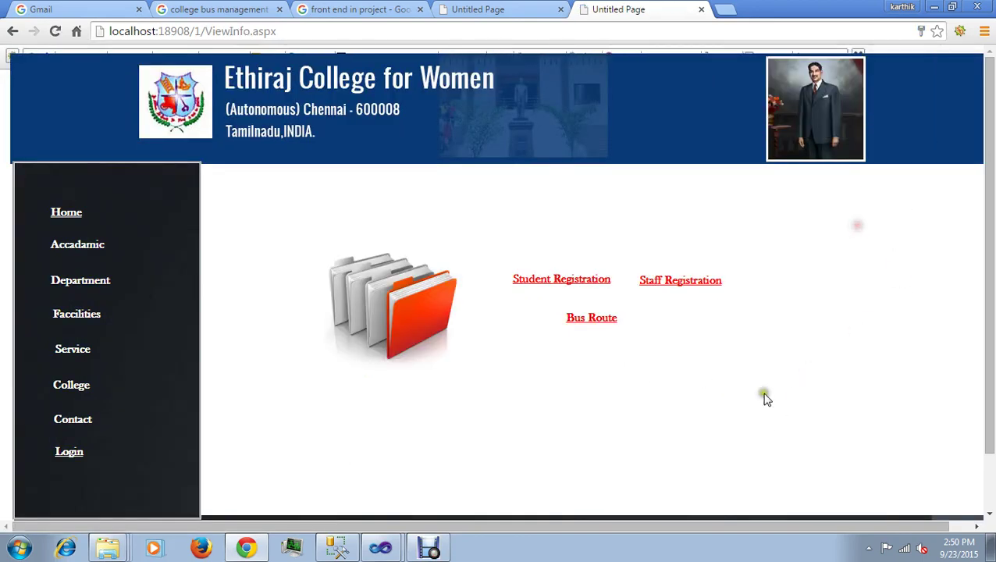
left_click(590, 320)
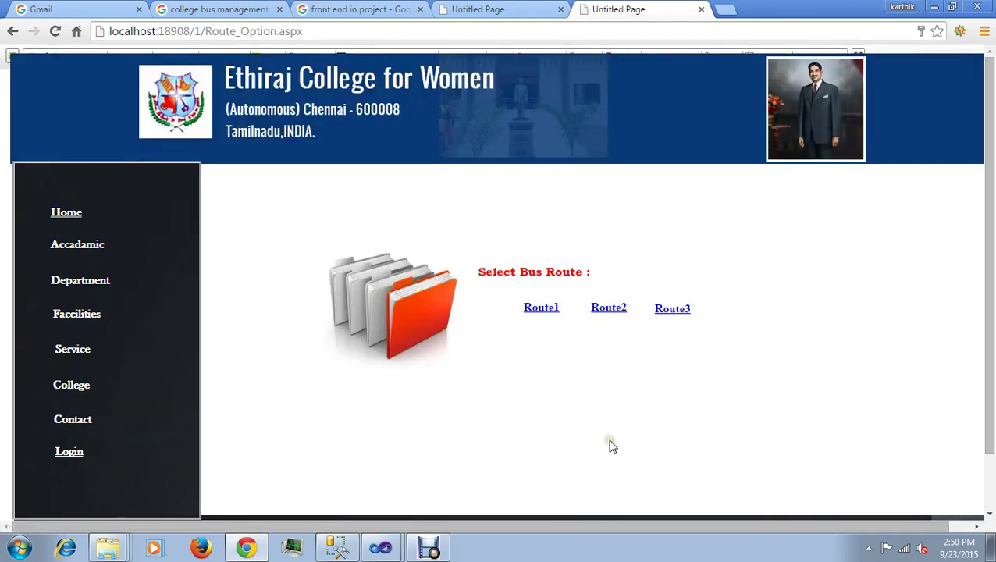
left_click(610, 313)
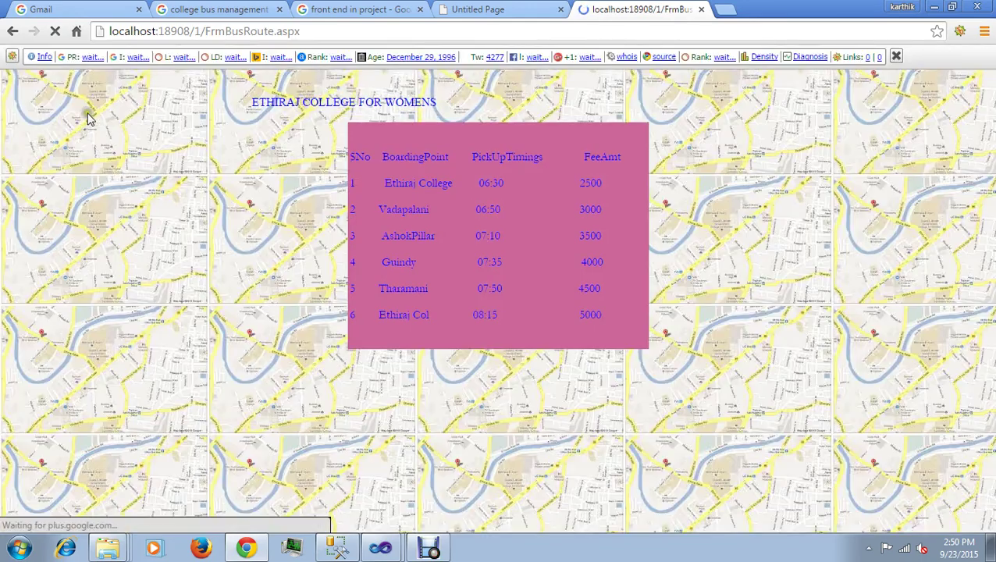
left_click(13, 31)
left_click(558, 313)
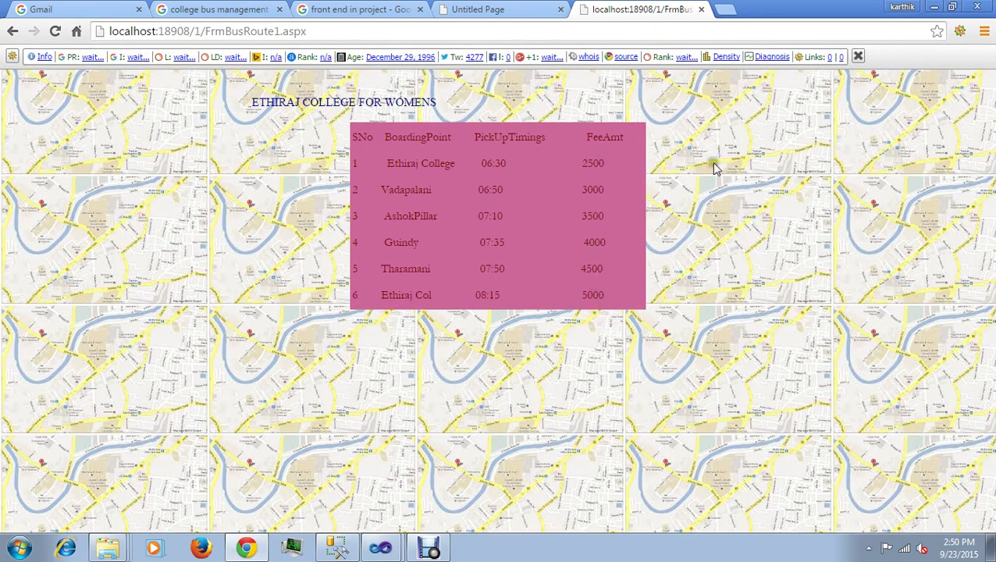
left_click(858, 56)
left_click(14, 32)
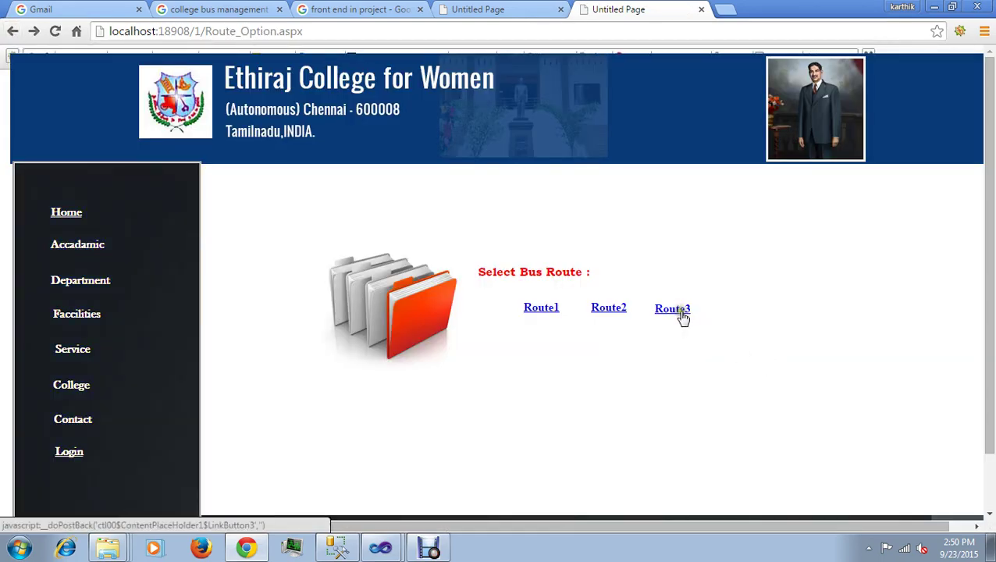
Step: View the Route3 timetable, then open the Student Registration form
left_click(679, 311)
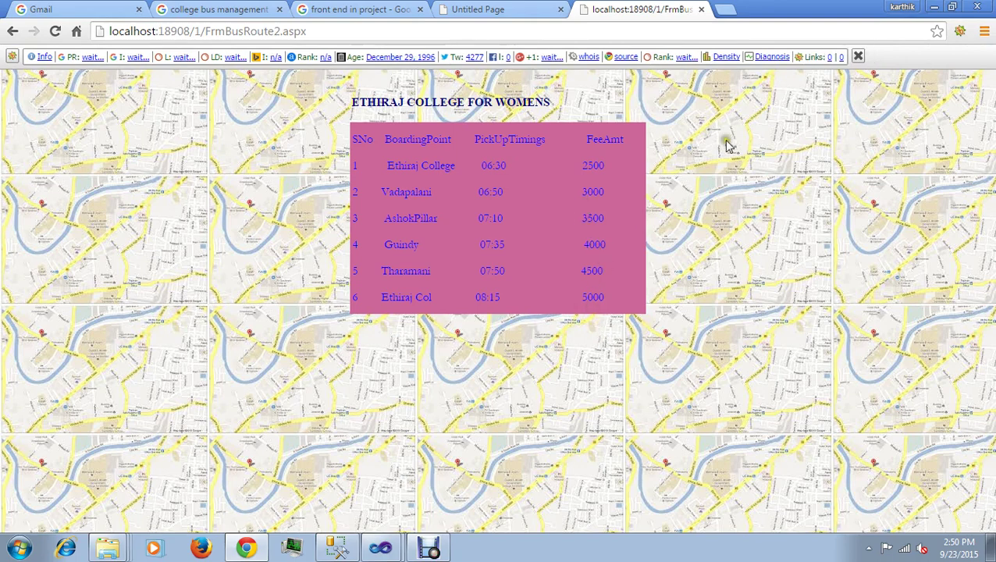
left_click(857, 57)
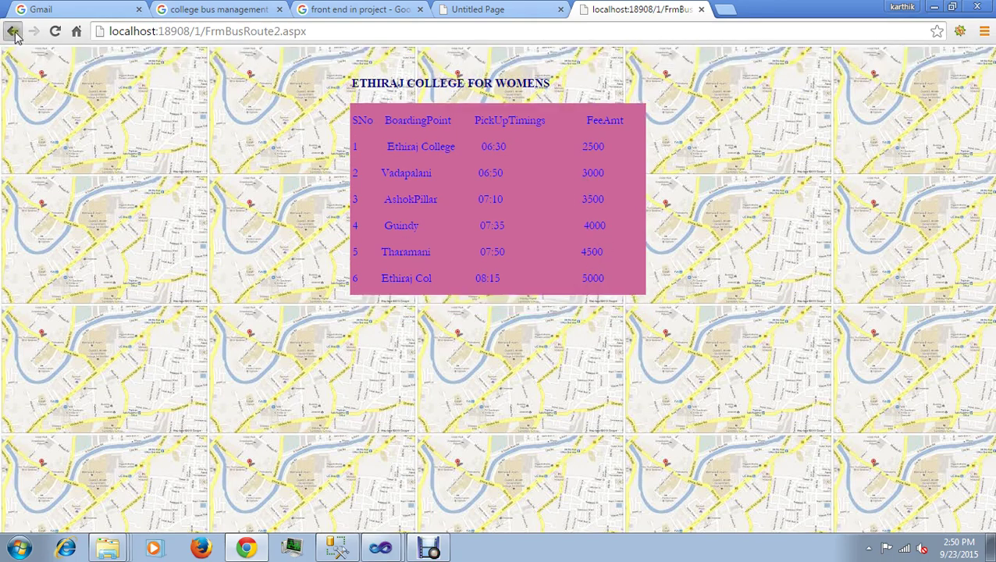
left_click(12, 31)
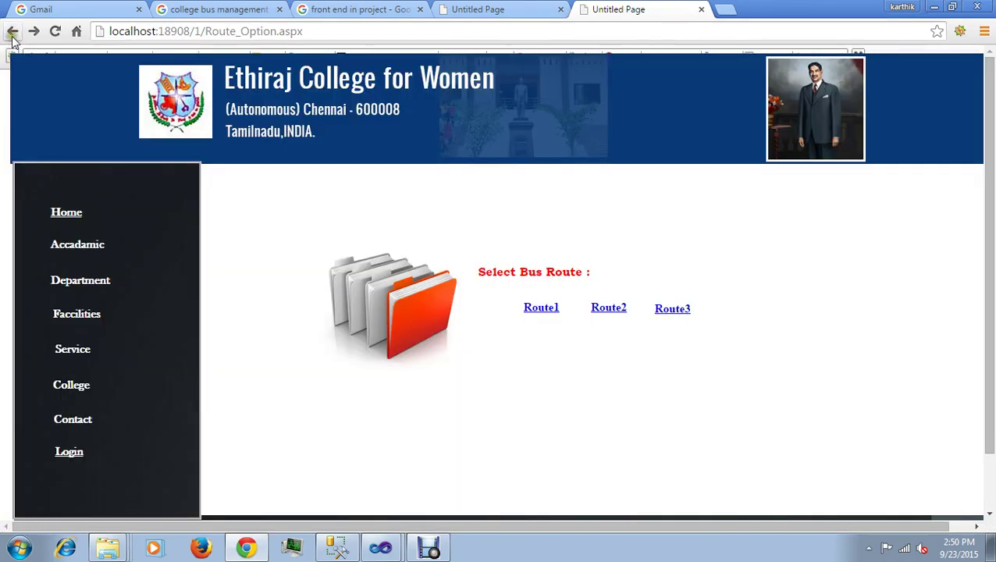
left_click(13, 33)
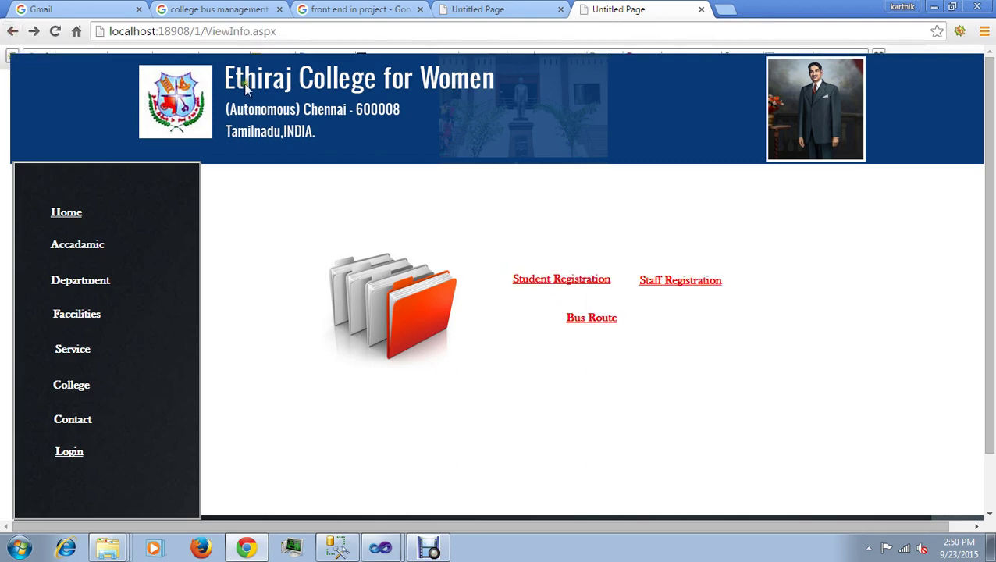
left_click(547, 281)
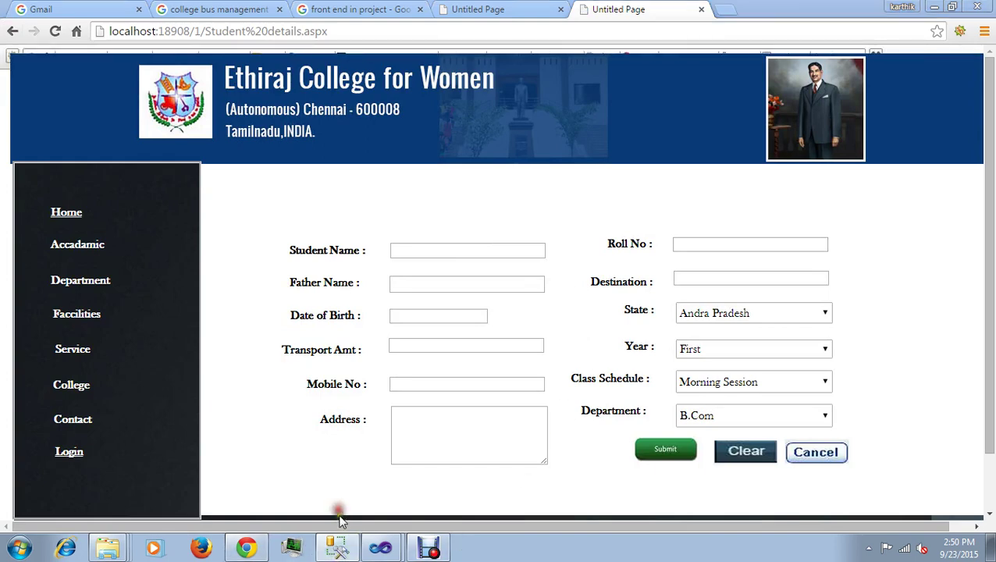
Step: Check the existing Tbl_StudentReg rows in SSMS, then start entering the student's name
key("alt+Tab")
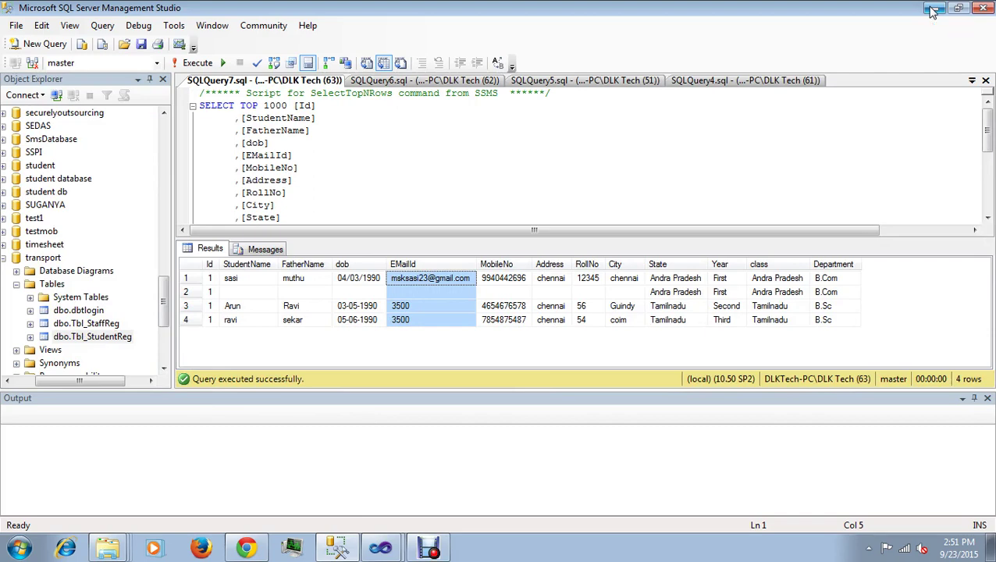
left_click(930, 12)
left_click(476, 251)
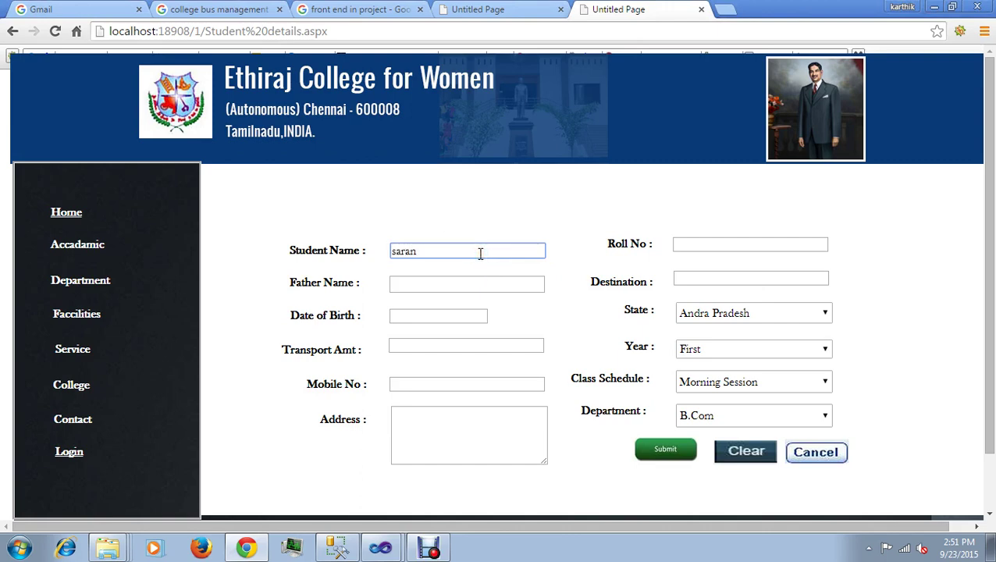
Step: Enter the father's name, then bring up the Tbl_StudentReg results in SSMS
left_click(482, 281)
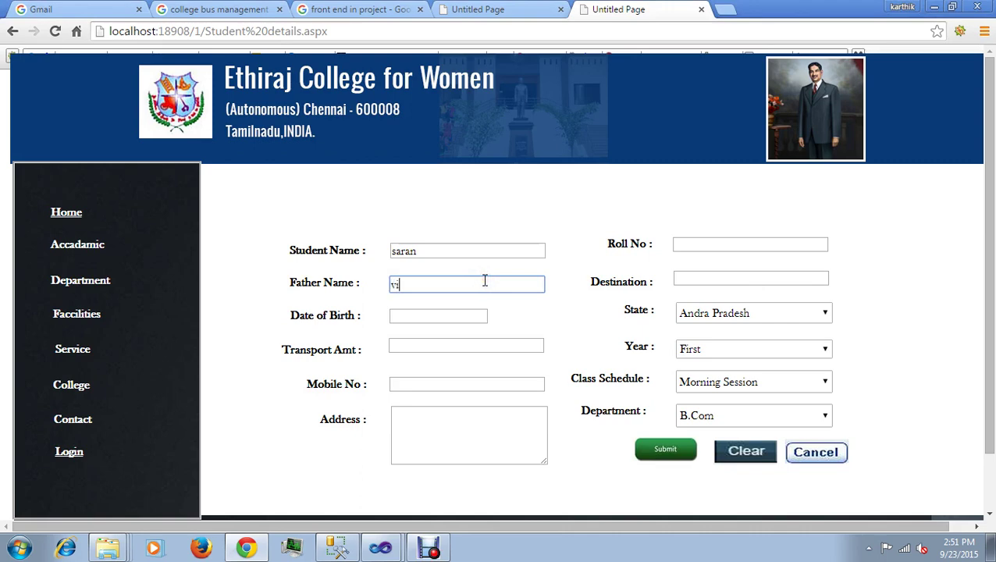
left_click(449, 314)
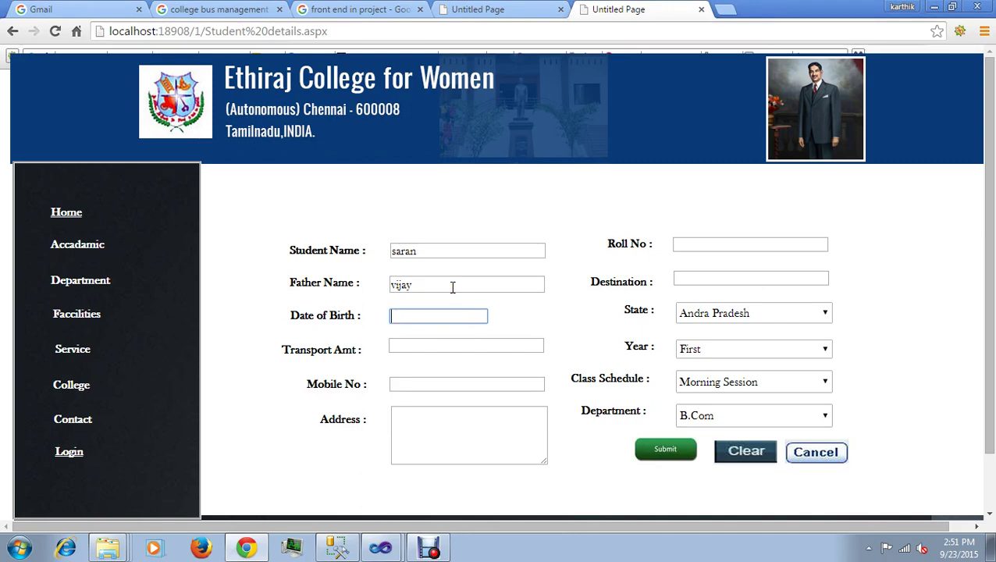
left_click(380, 548)
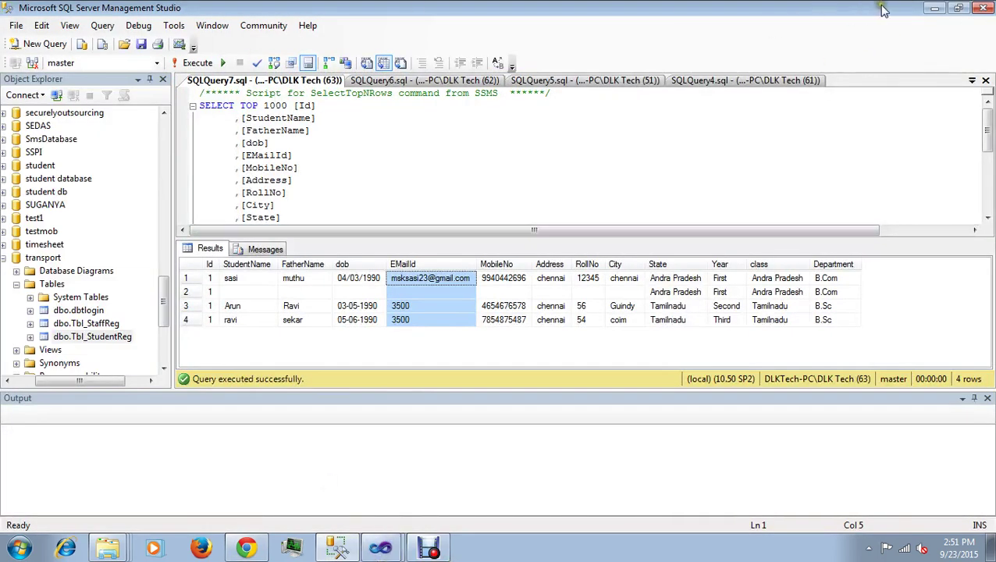
Step: Minimize SSMS and enter 04/12/1993 as the date of birth
left_click(937, 9)
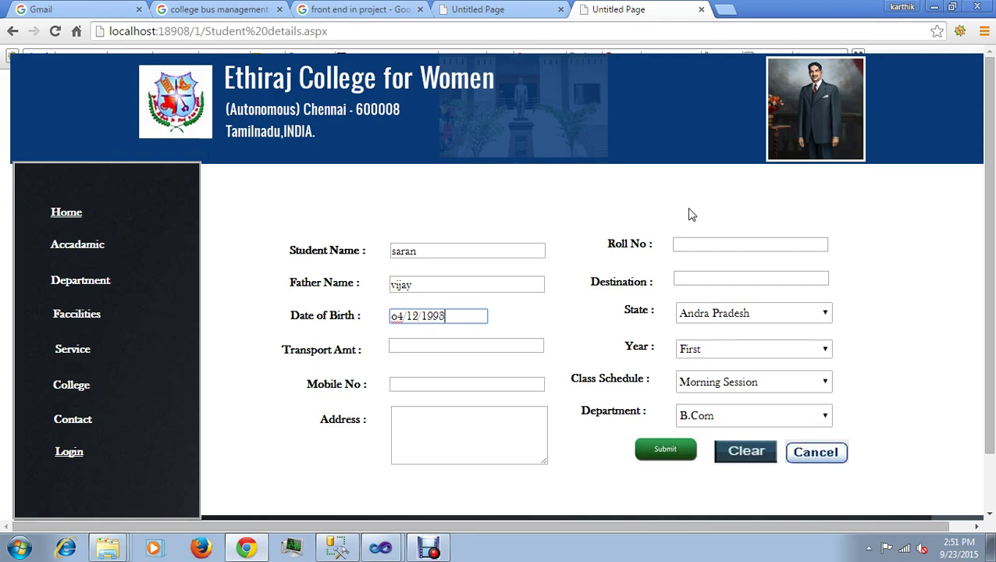
Step: Leave the student form at Transport Amt and go back to the registration options page
left_click(509, 346)
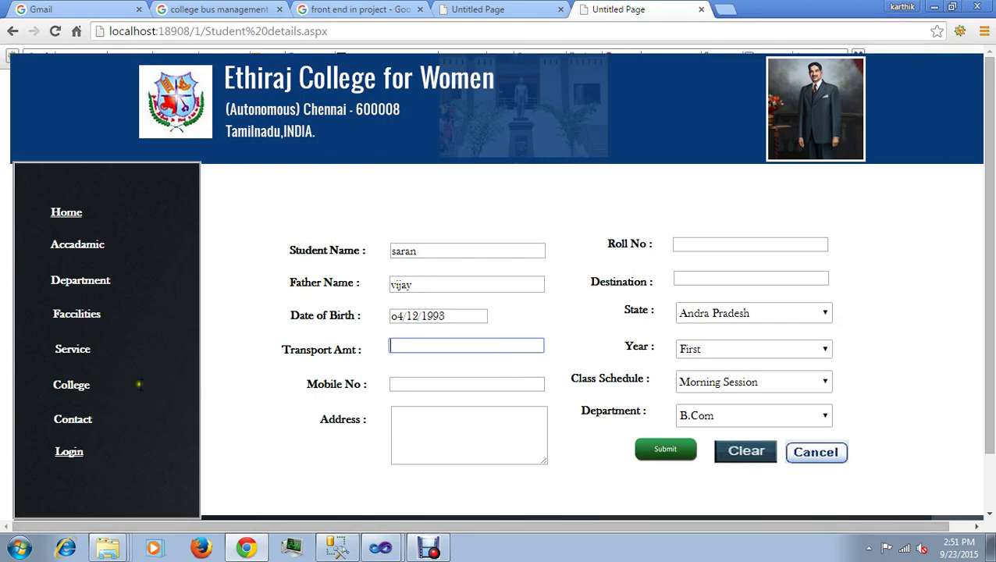
left_click(13, 31)
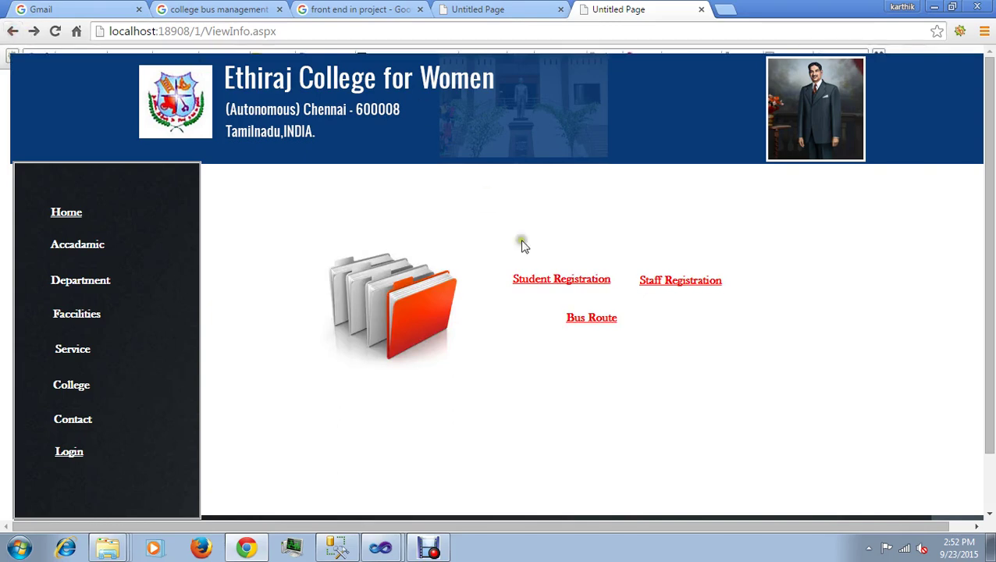
Step: View the six-stop Route1 fee table, then reopen an empty Student Registration form
left_click(591, 320)
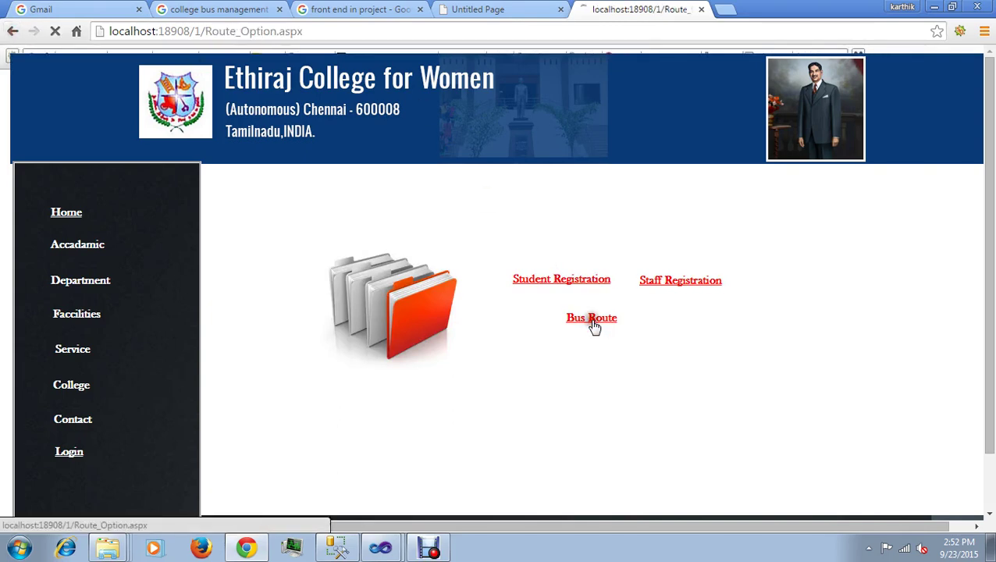
left_click(547, 338)
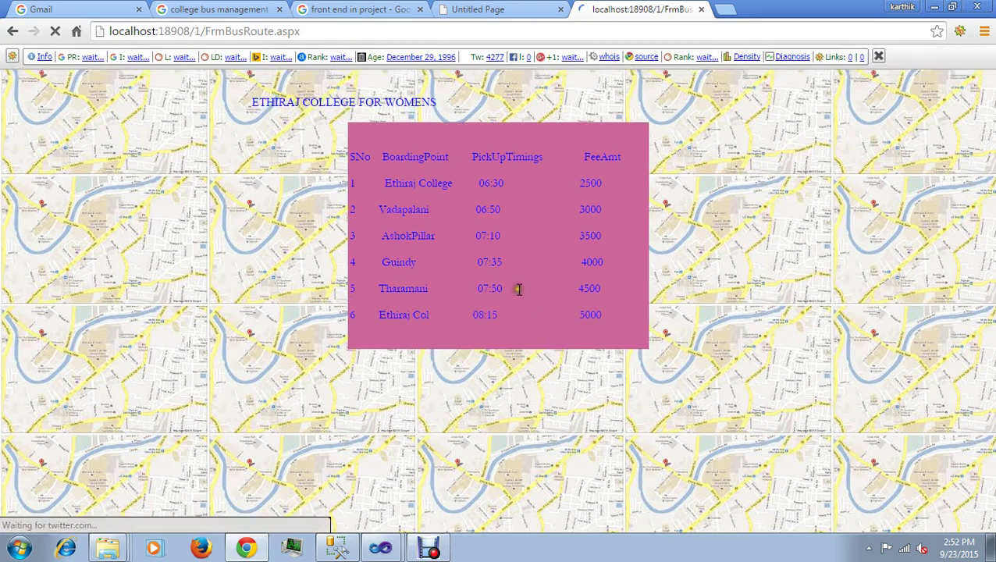
left_click(876, 56)
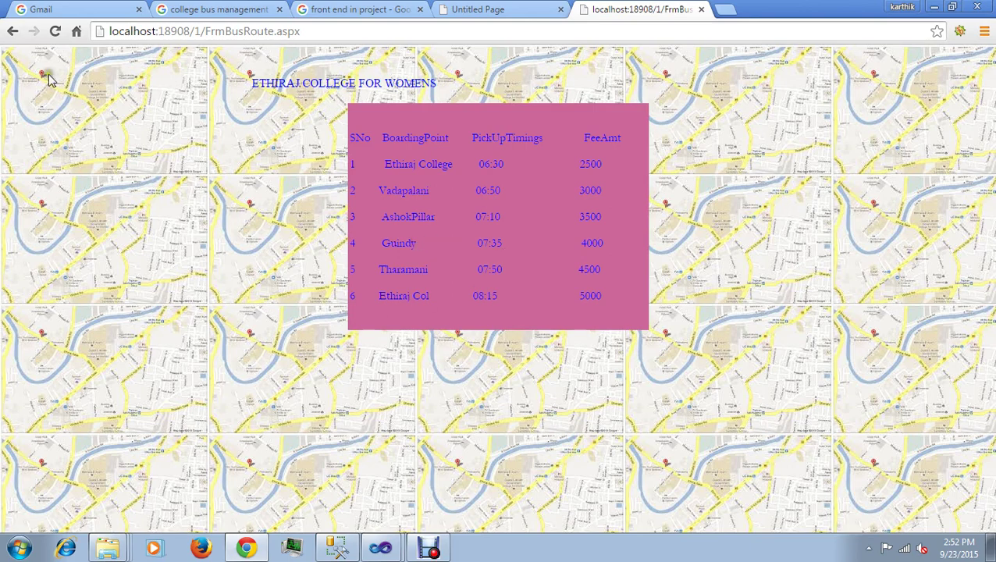
left_click(11, 33)
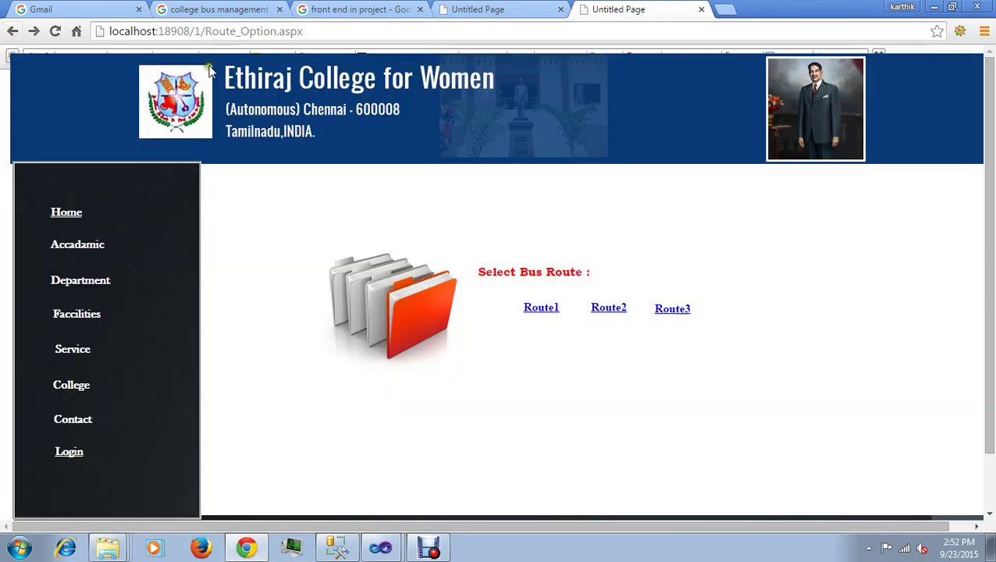
left_click(12, 32)
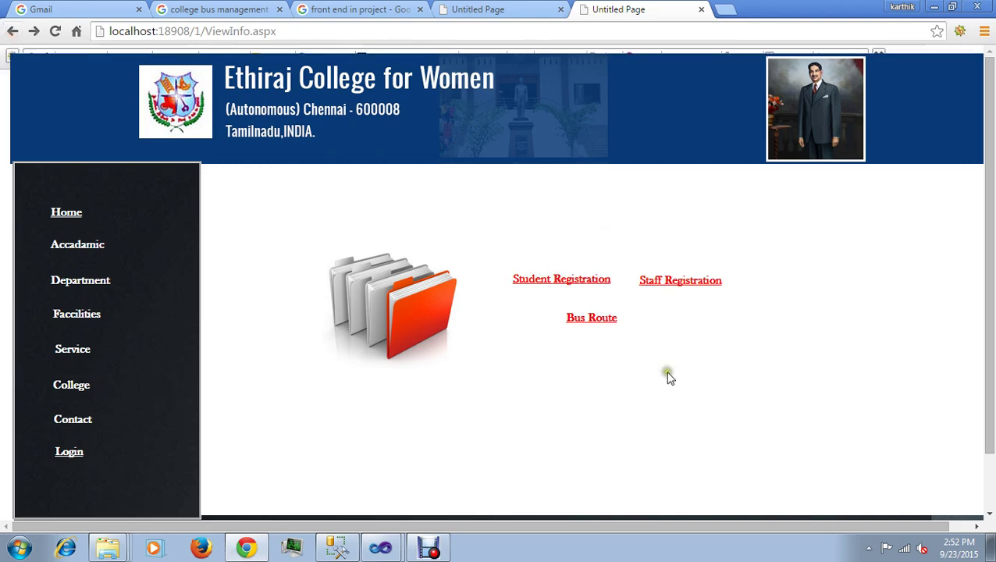
left_click(567, 282)
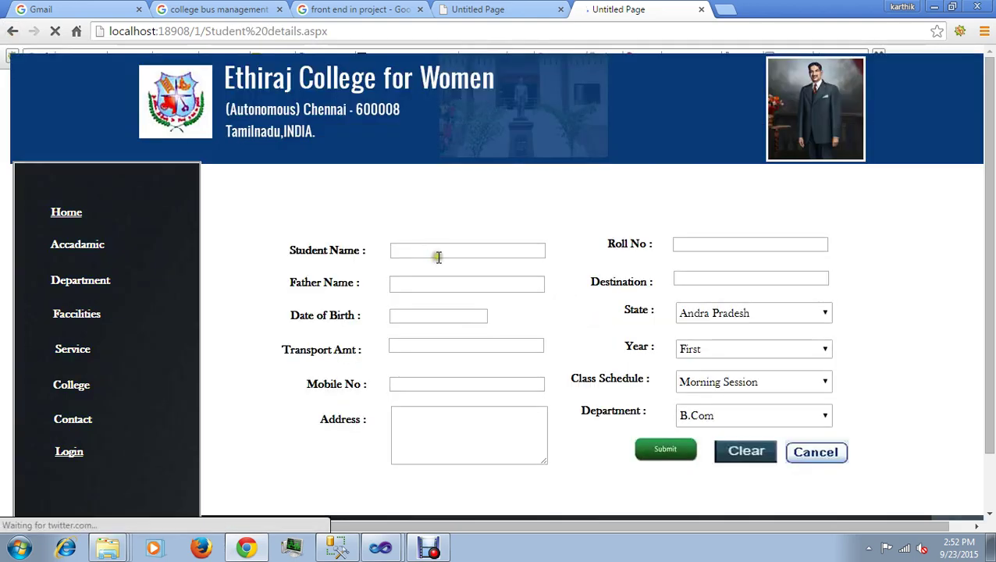
left_click(437, 254)
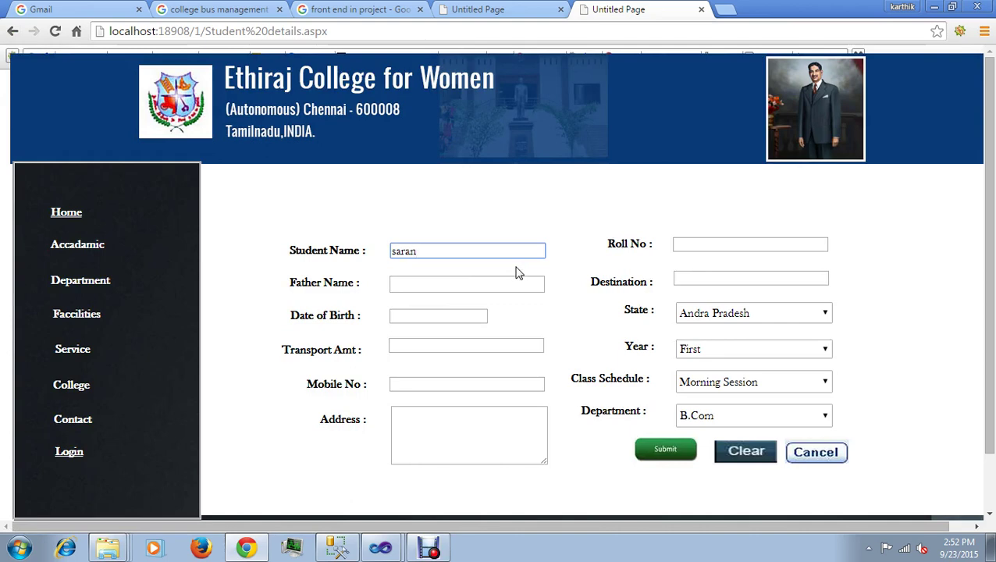
left_click(512, 284)
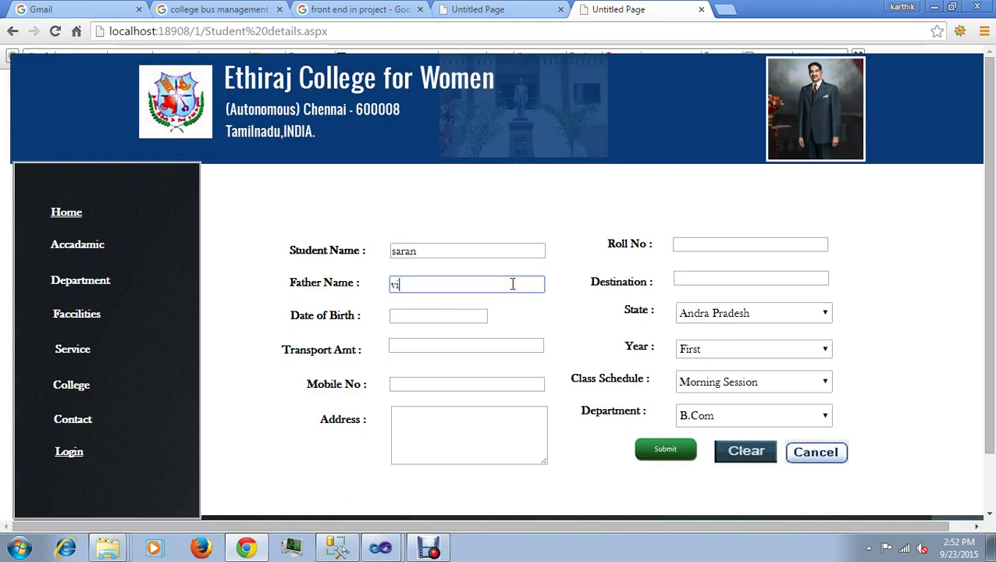
type("vijay")
left_click(435, 314)
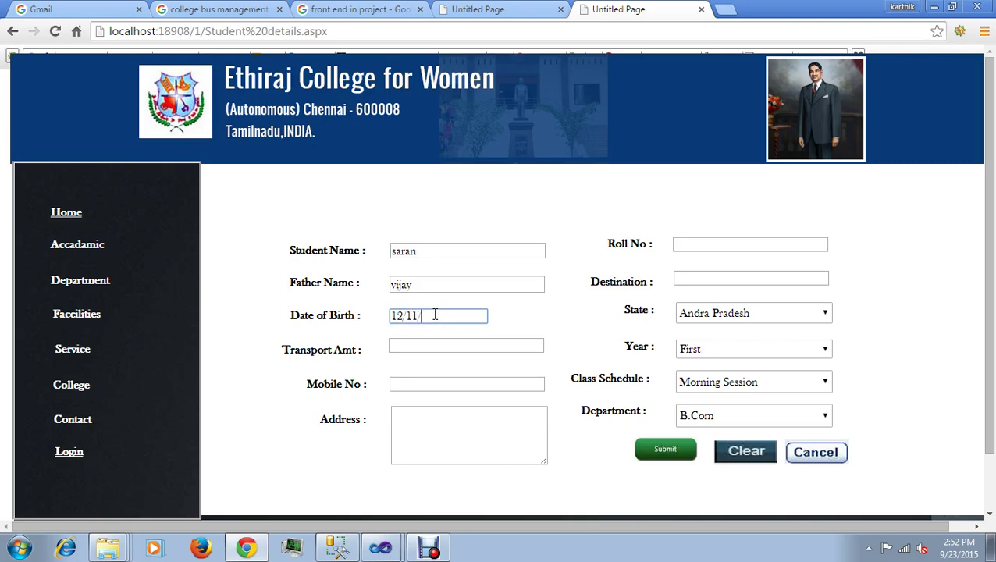
type("1993")
Step: Enter transport amount 3000 and the student's mobile number
left_click(439, 346)
type("30")
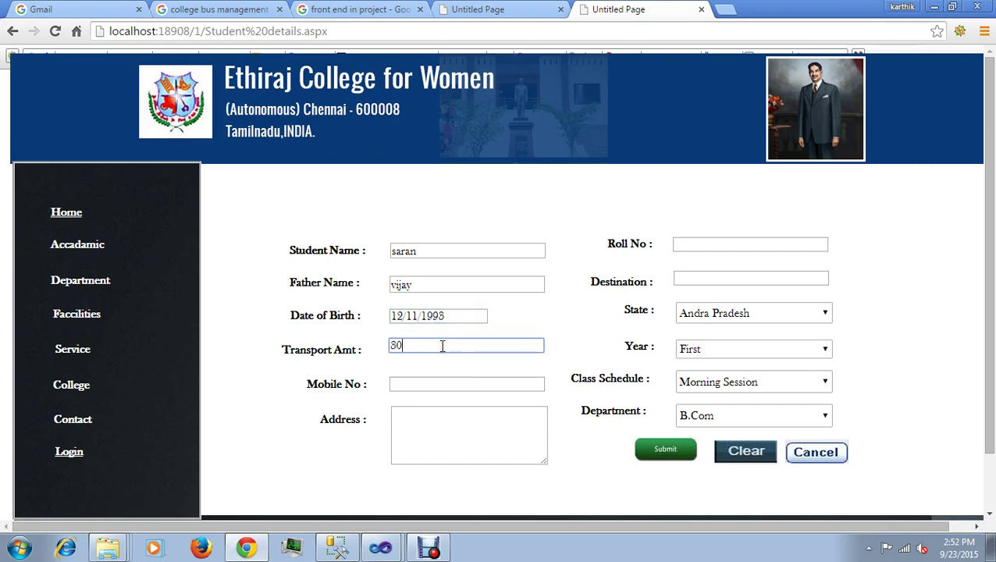
type("00")
left_click(452, 383)
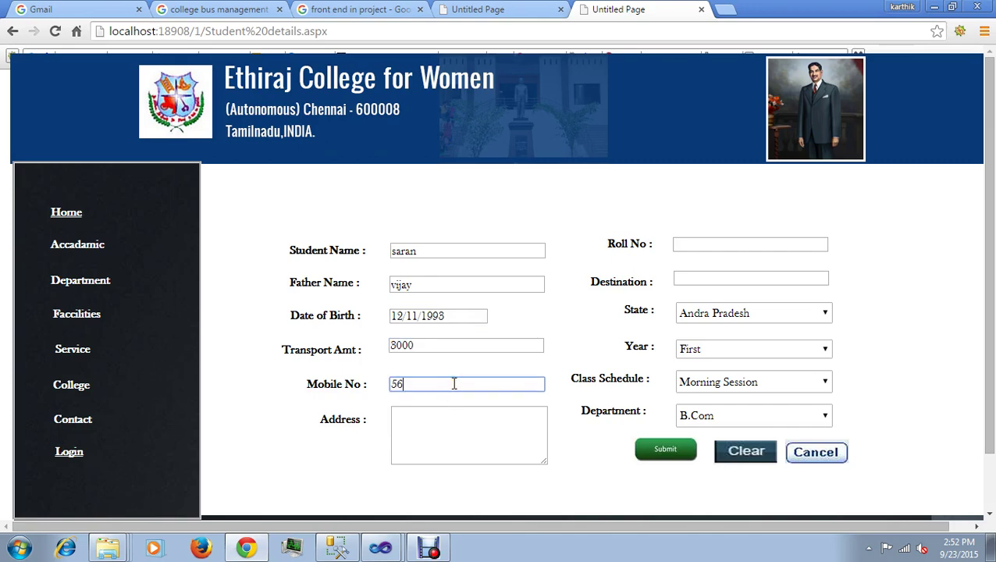
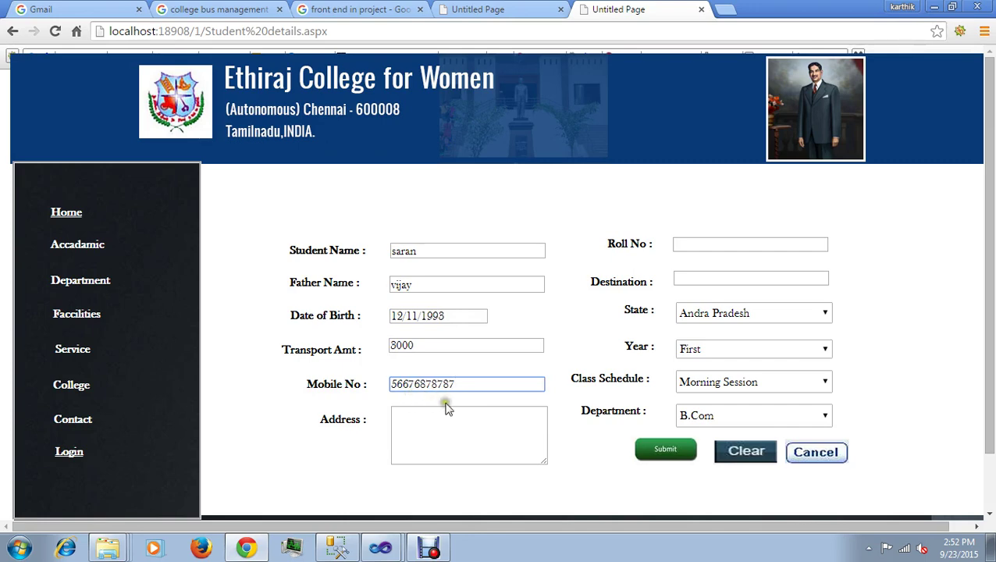
Step: Fill in the student's address, roll number and destination
left_click(464, 439)
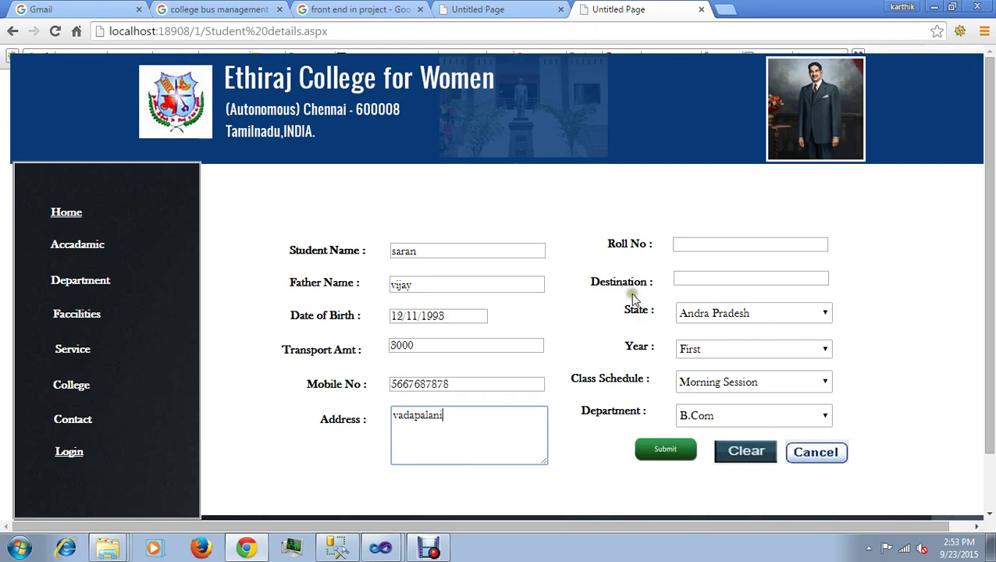
left_click(692, 245)
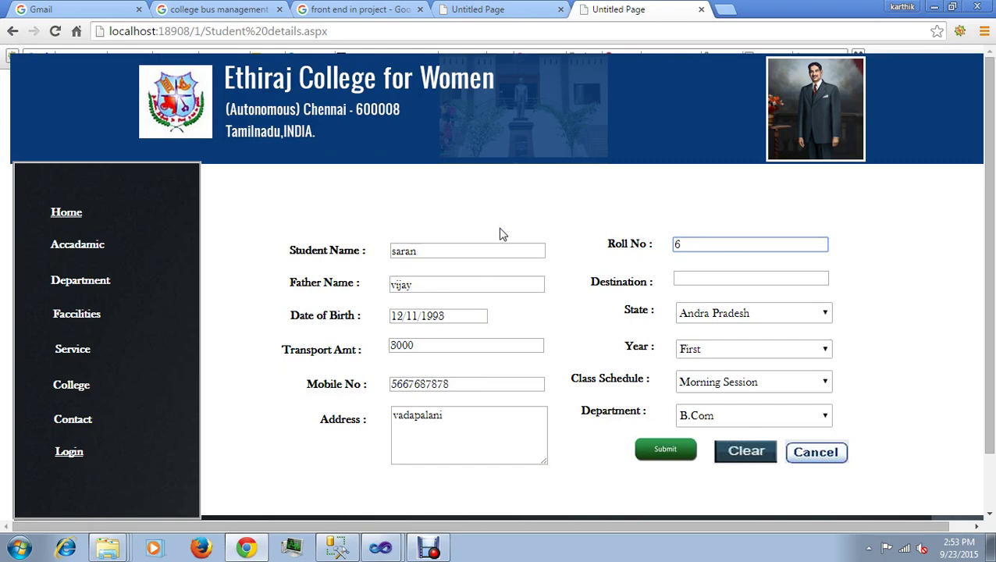
left_click(735, 281)
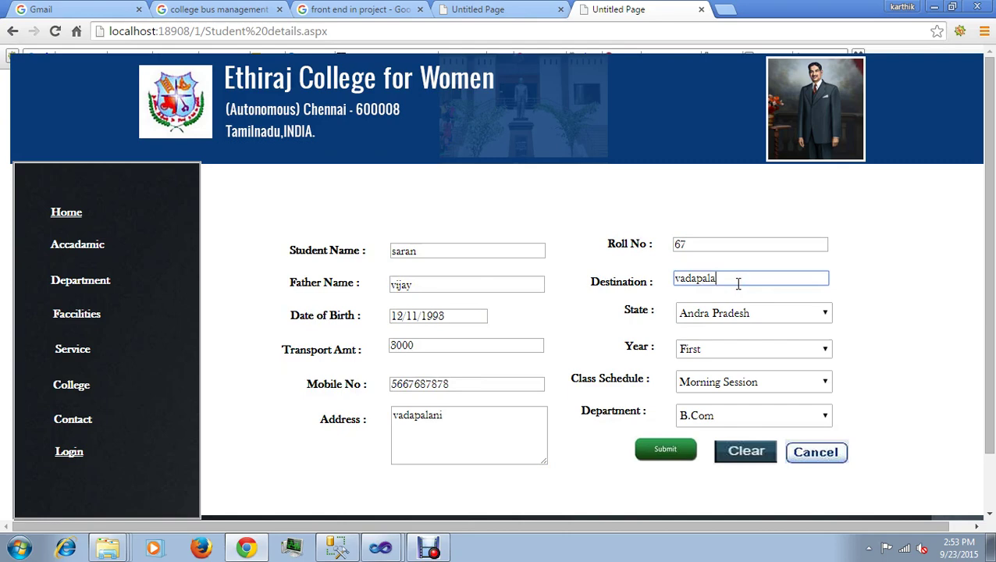
Step: Choose state Tamilnadu, year Second, Afternoon Session schedule and department B.Sc
left_click(823, 313)
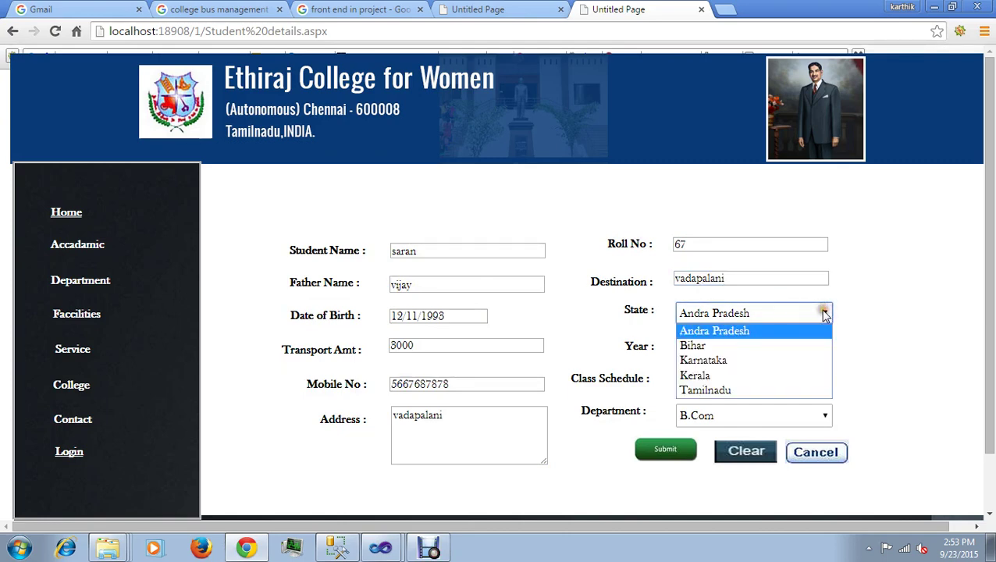
left_click(768, 389)
left_click(823, 351)
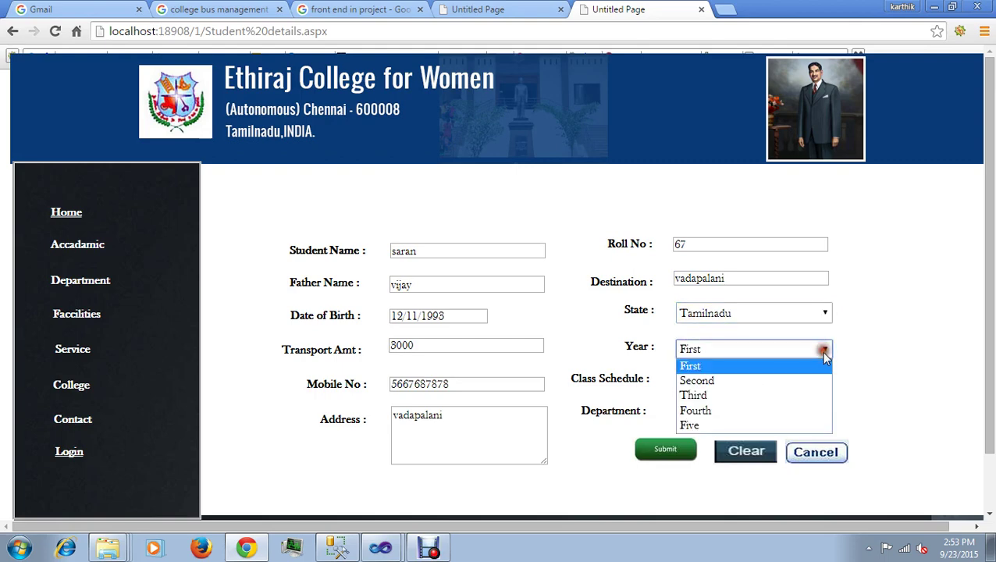
left_click(807, 383)
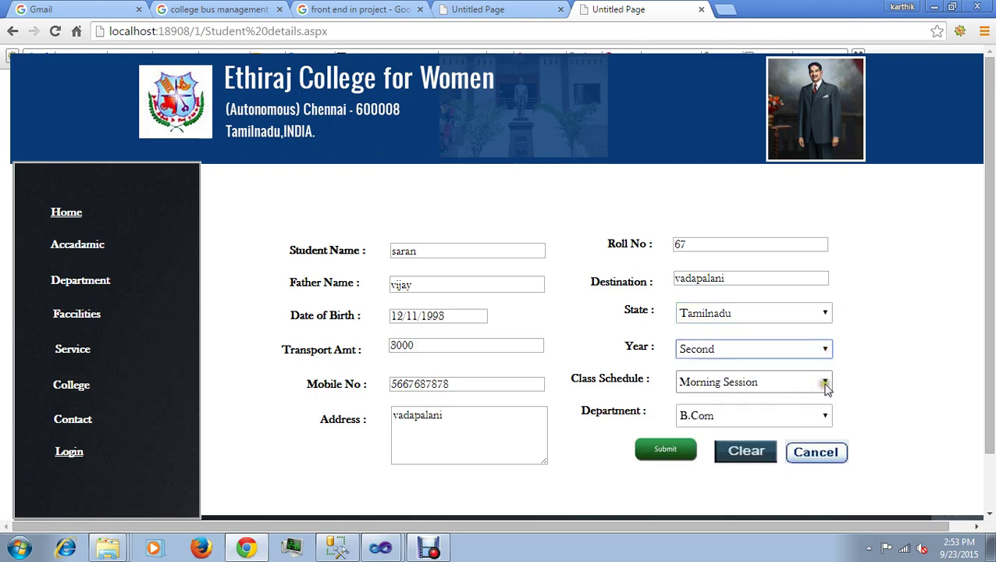
left_click(823, 384)
left_click(803, 415)
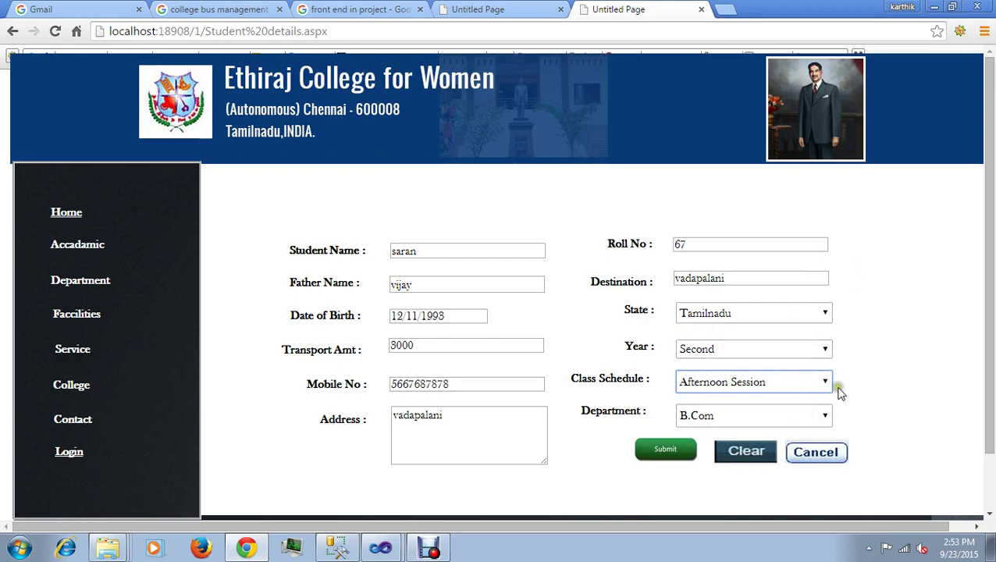
left_click(825, 415)
left_click(769, 309)
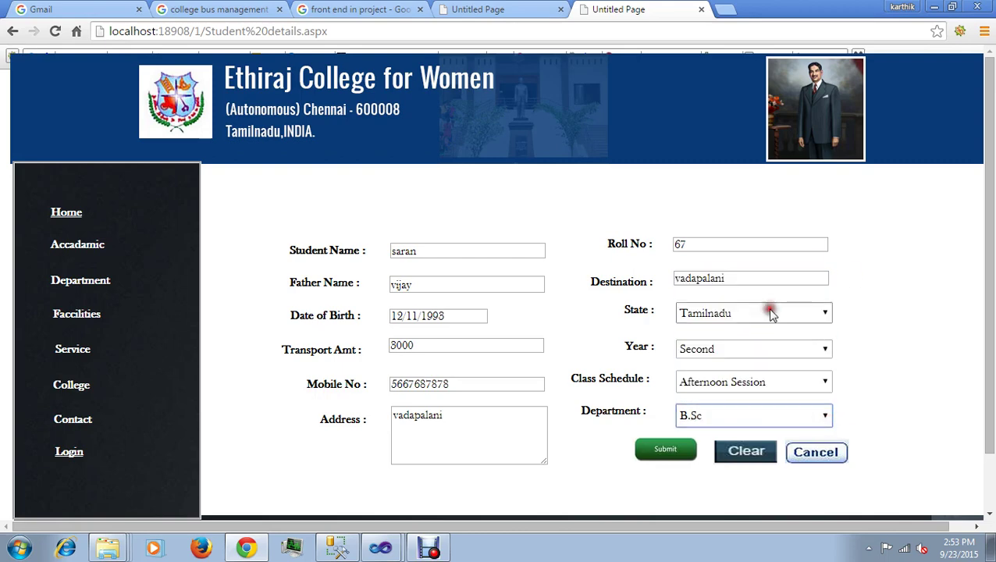
Step: Submit the registration, acknowledge the successful insert alert and go back
left_click(654, 456)
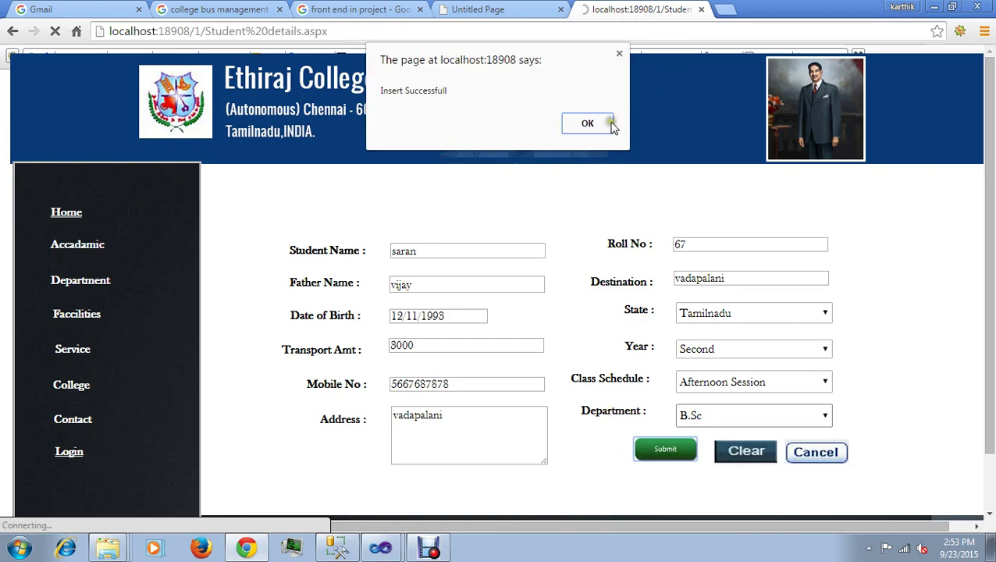
left_click(606, 124)
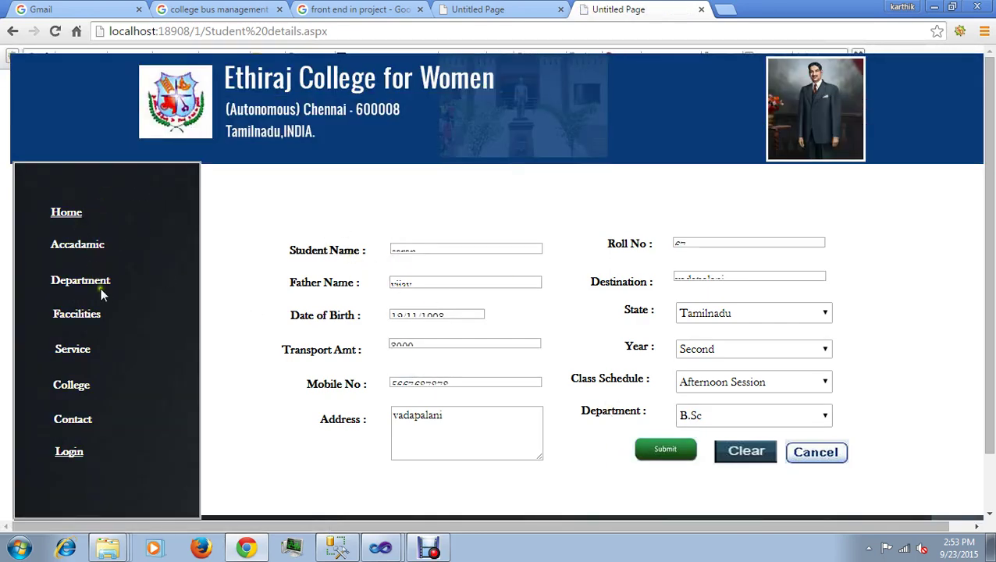
left_click(11, 31)
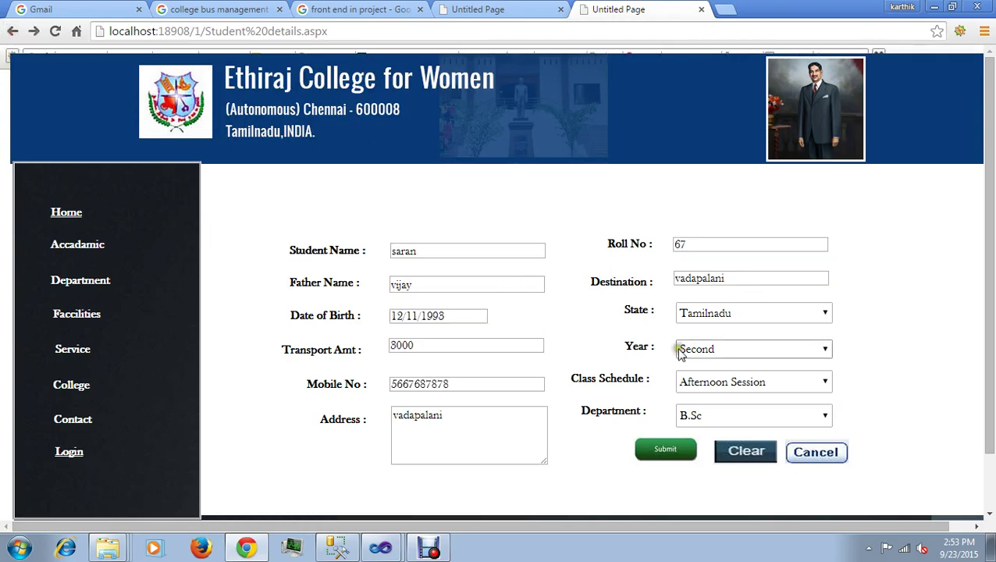
Step: Go back to the registration links and open the Staff Registration page
left_click(12, 32)
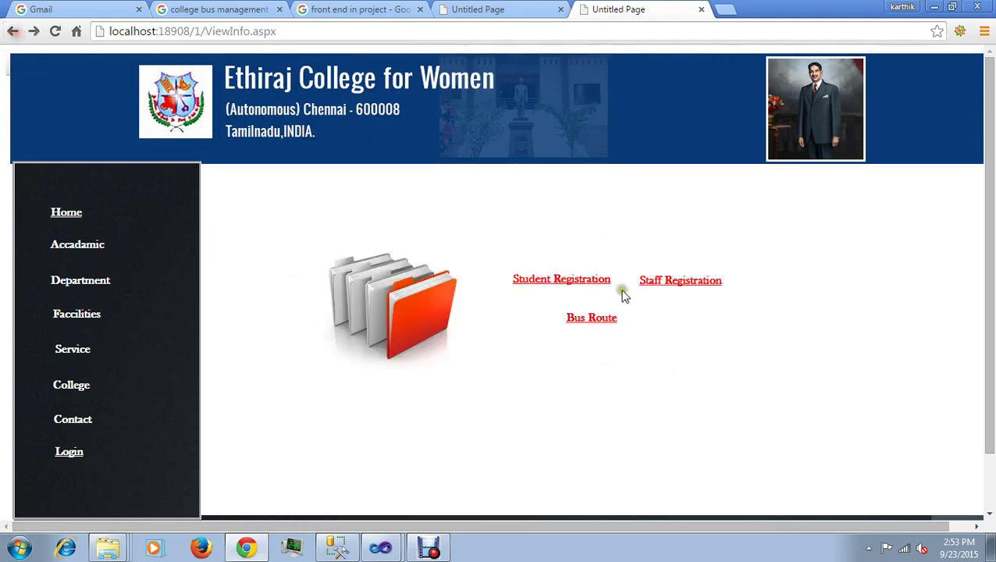
left_click(680, 281)
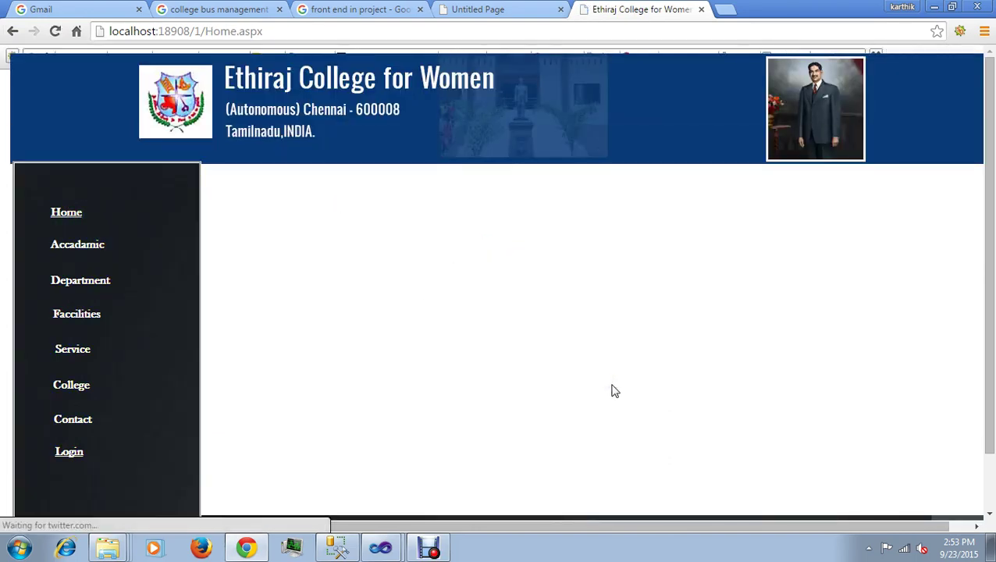
scroll(613, 386, "down", 2)
Step: Sign in with the suggested student username and password to reach the report
left_click(69, 391)
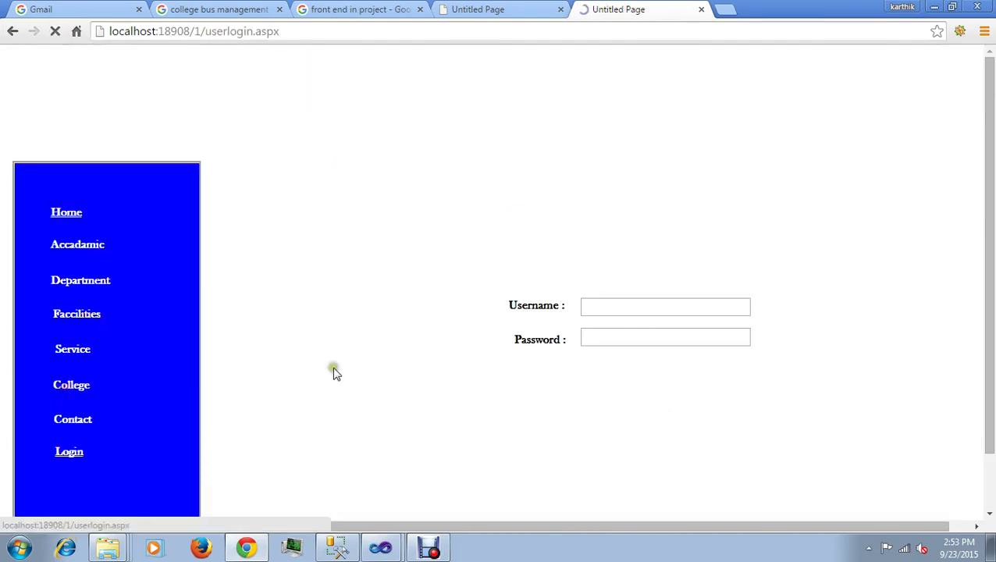
left_click(596, 306)
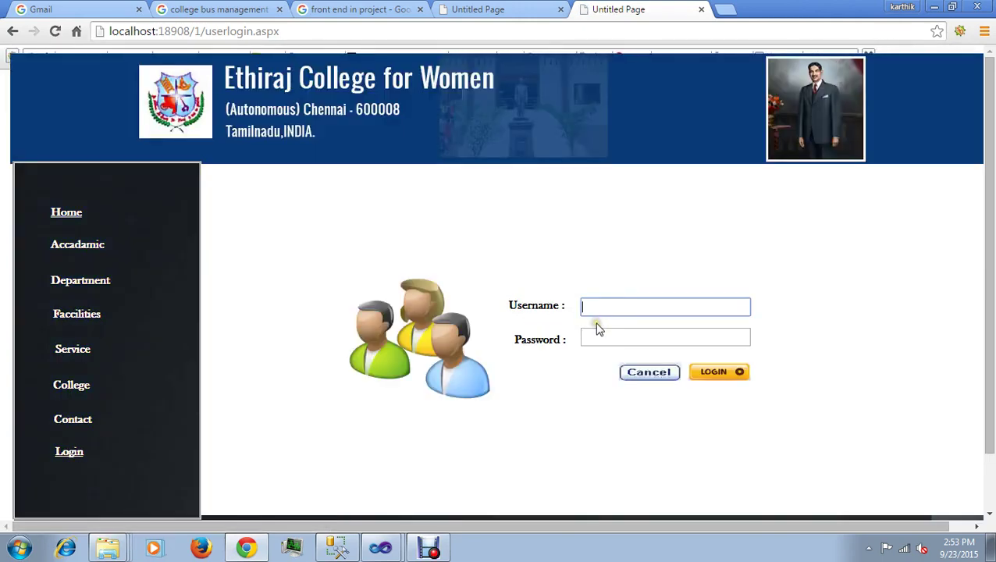
type("S")
left_click(599, 327)
left_click(602, 336)
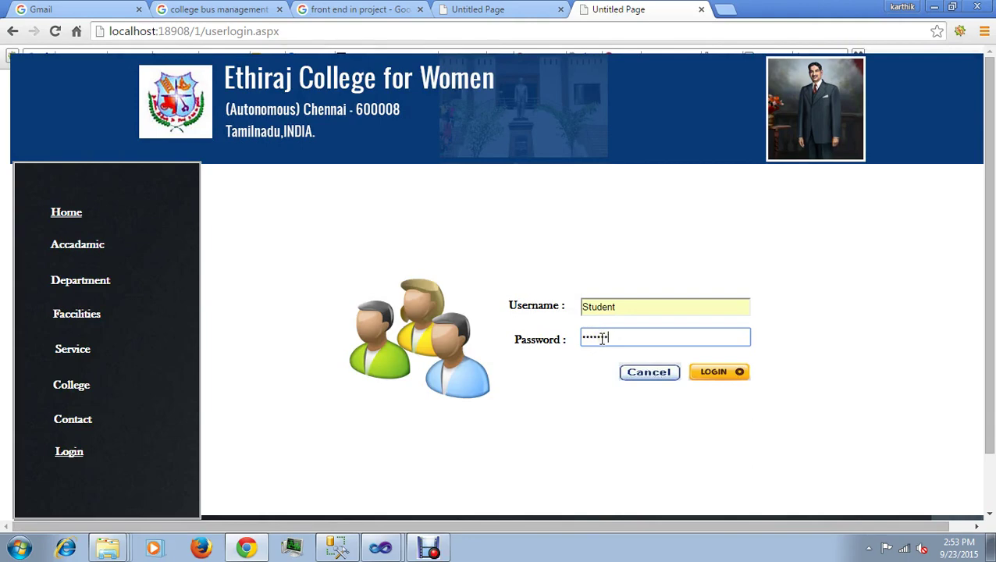
left_click(710, 373)
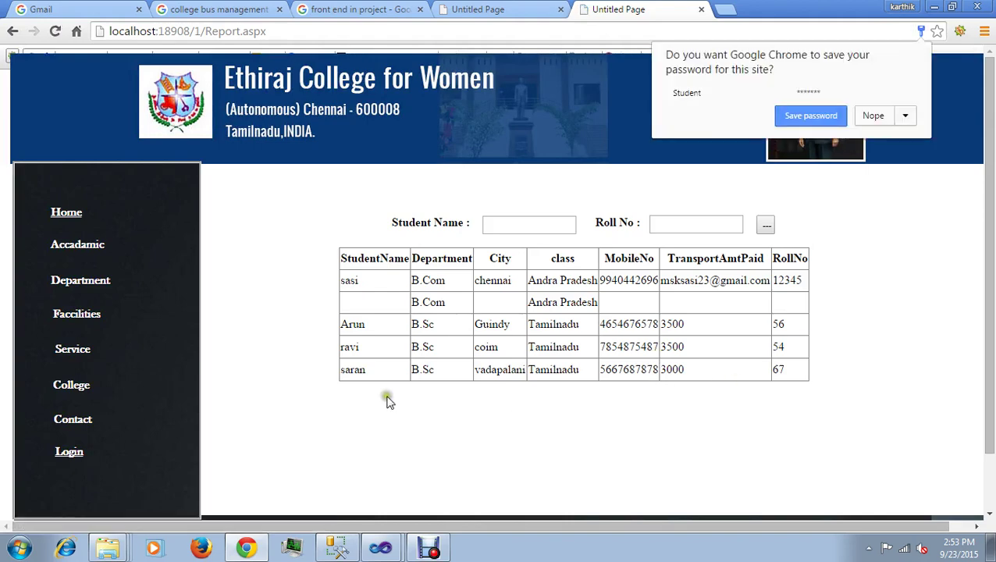
Step: Decline Chrome's offer to save the password, go back to the site's Home page, and switch to Visual Studio
left_click(919, 248)
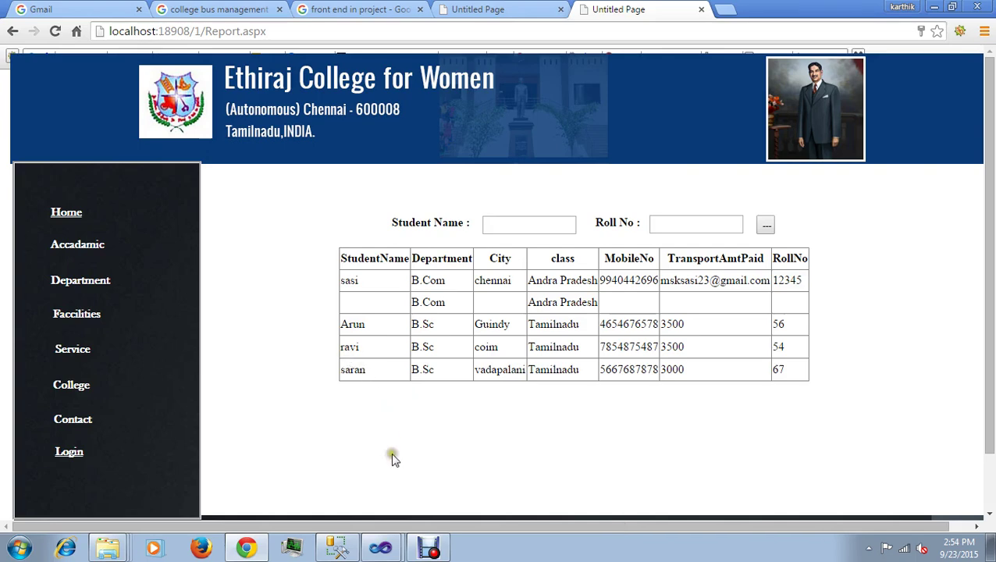
left_click(68, 214)
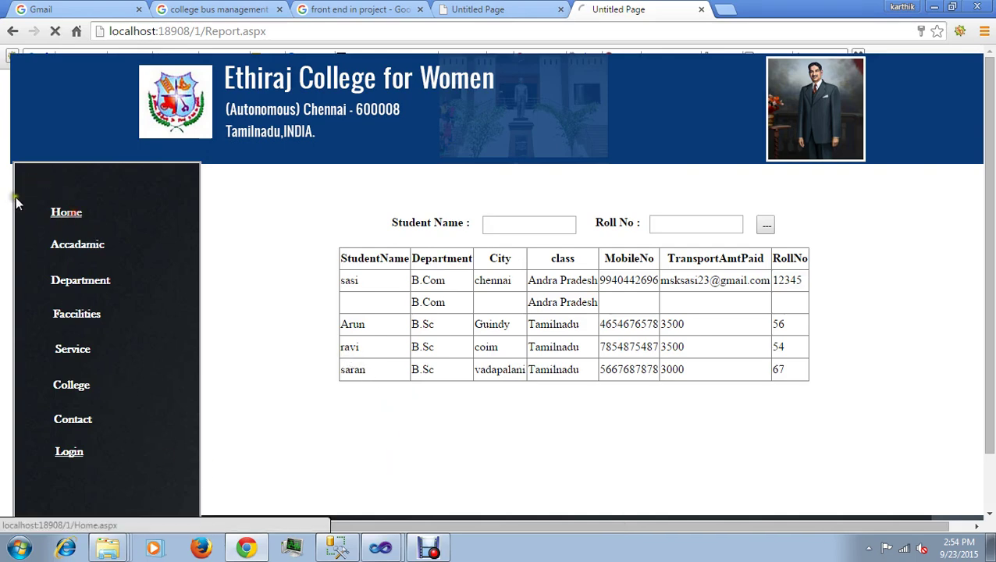
left_click(430, 548)
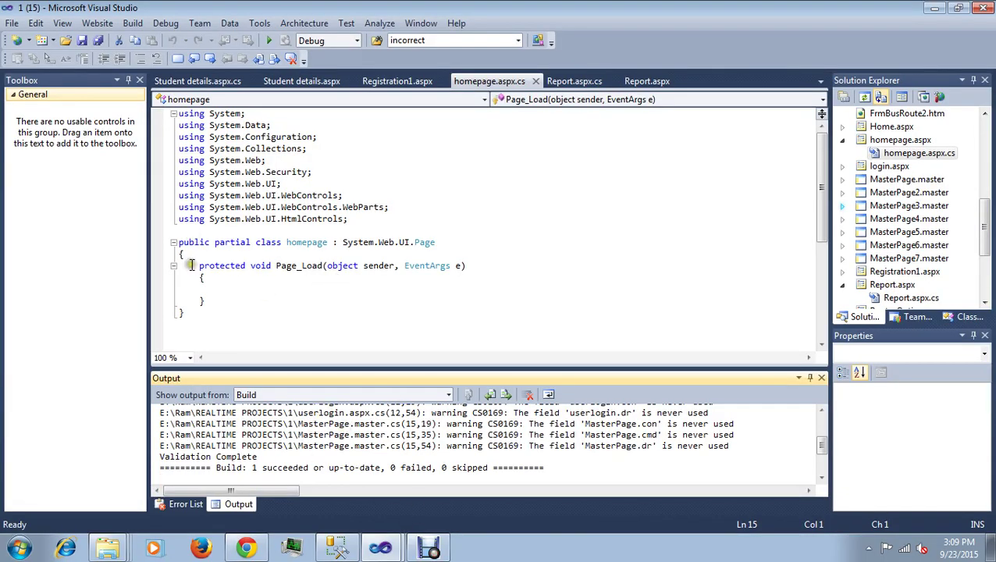
Step: Start debugging so the College Bus Management website builds and opens in the browser
left_click(195, 61)
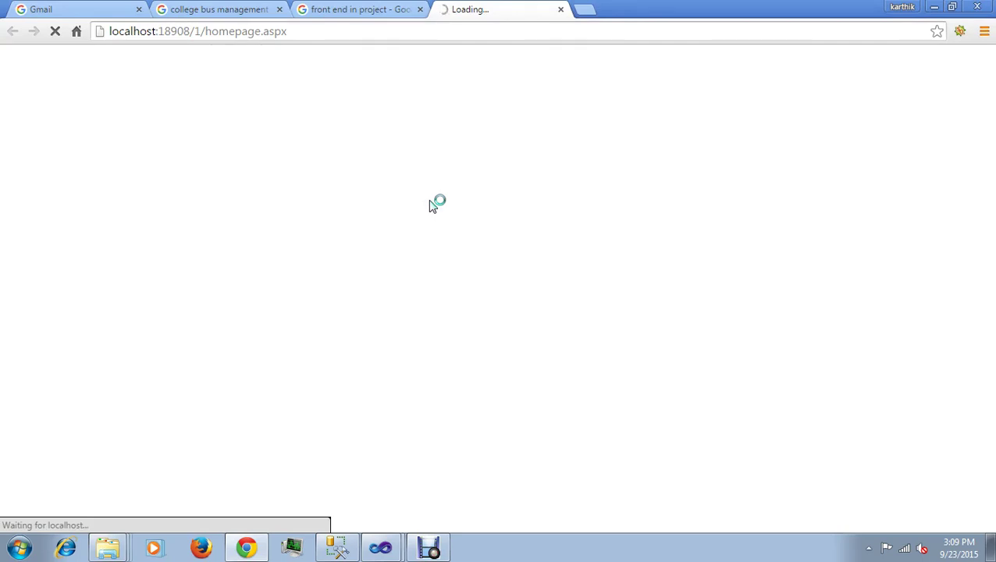
Step: Log in as Admin with the admin password to reach the Student, Staff and Bus Route links
scroll(489, 312, "down", 1)
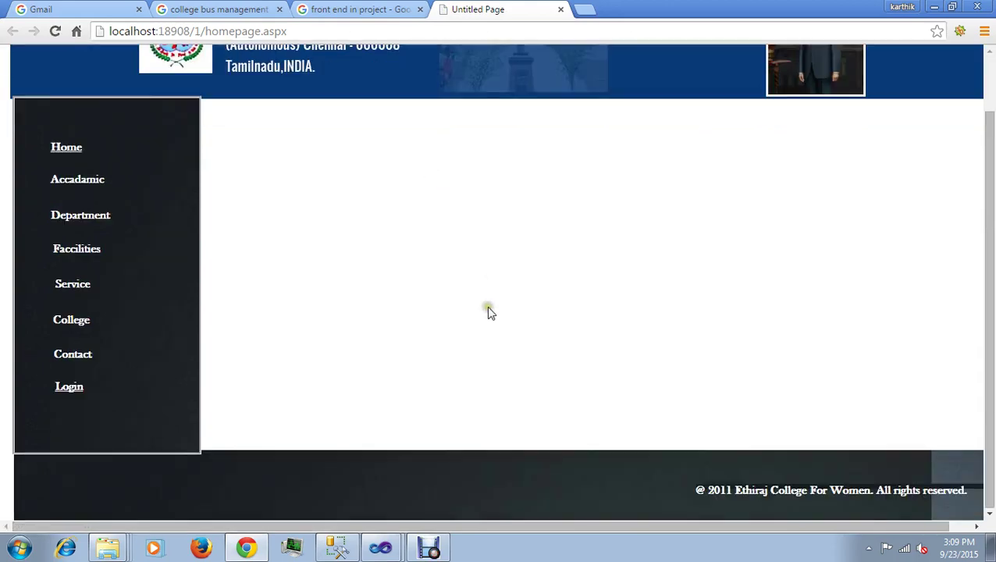
left_click(78, 395)
left_click(605, 307)
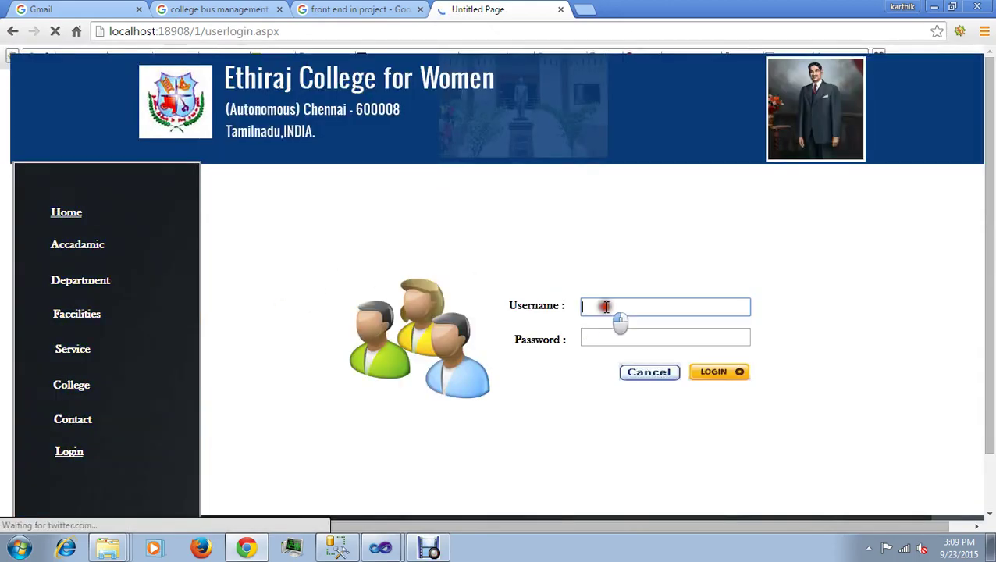
type("a")
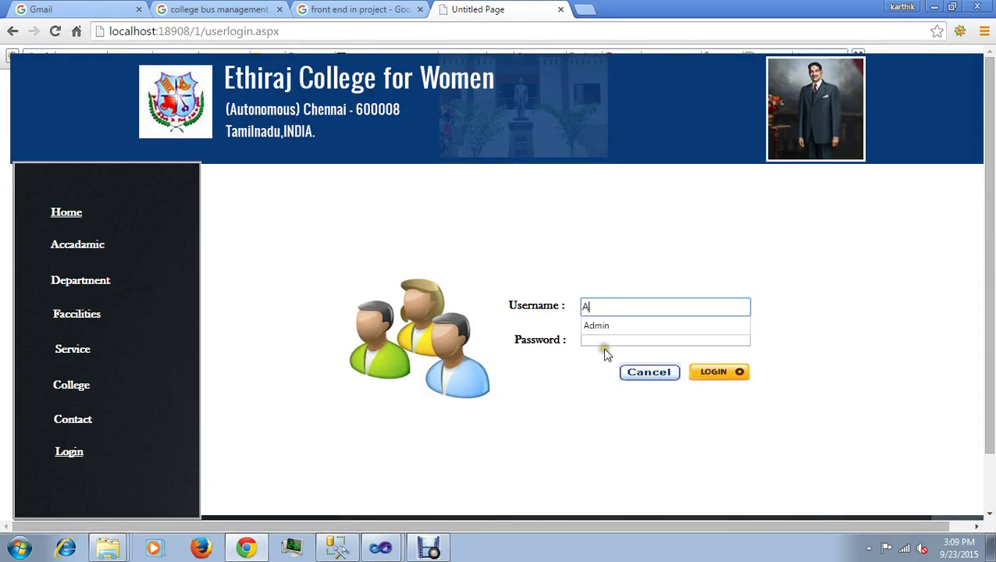
left_click(602, 333)
left_click(603, 332)
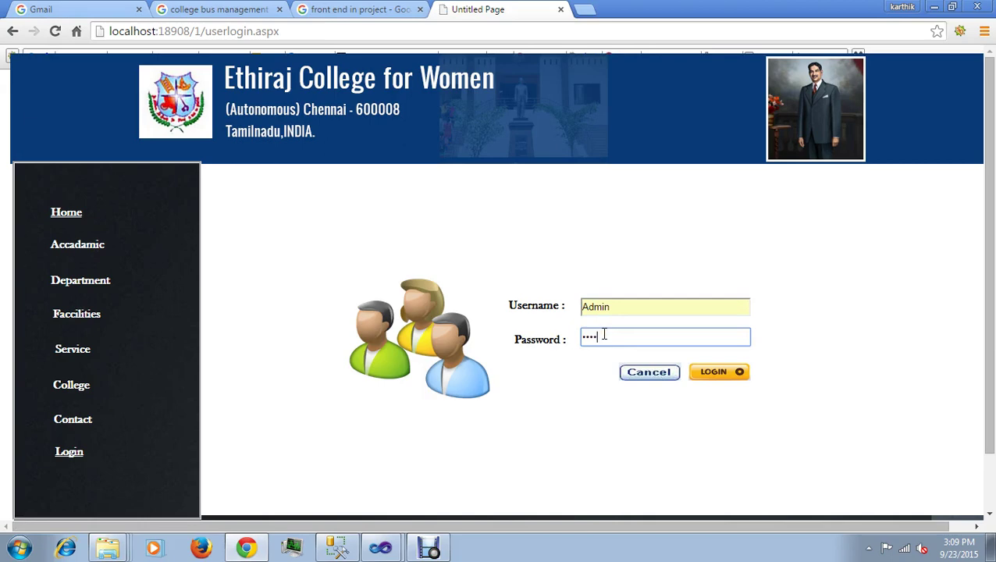
left_click(717, 373)
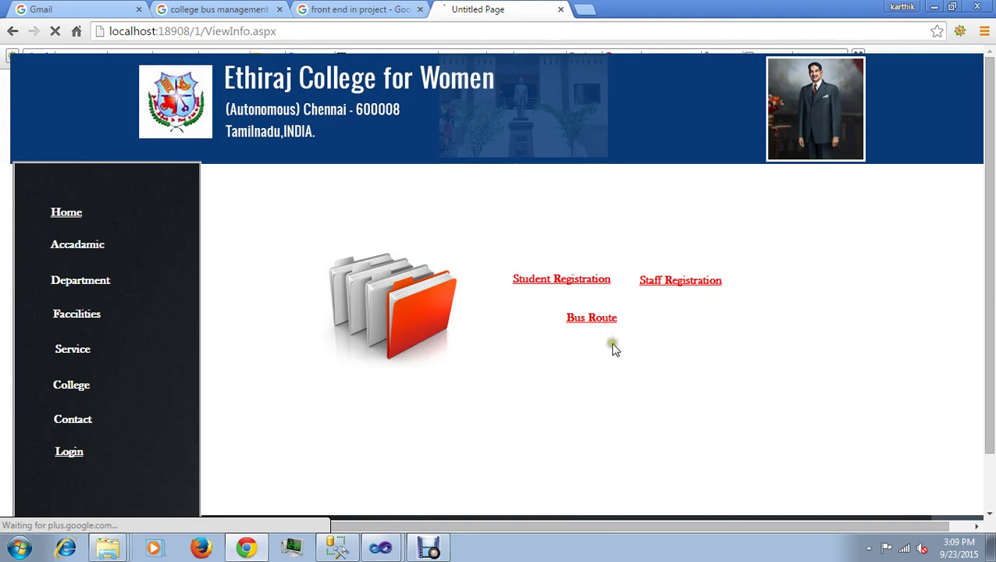
Step: Decline saving the password and open the Bus Route selection page
scroll(620, 359, "down", 2)
scroll(741, 234, "up", 2)
left_click(788, 231)
scroll(796, 257, "down", 2)
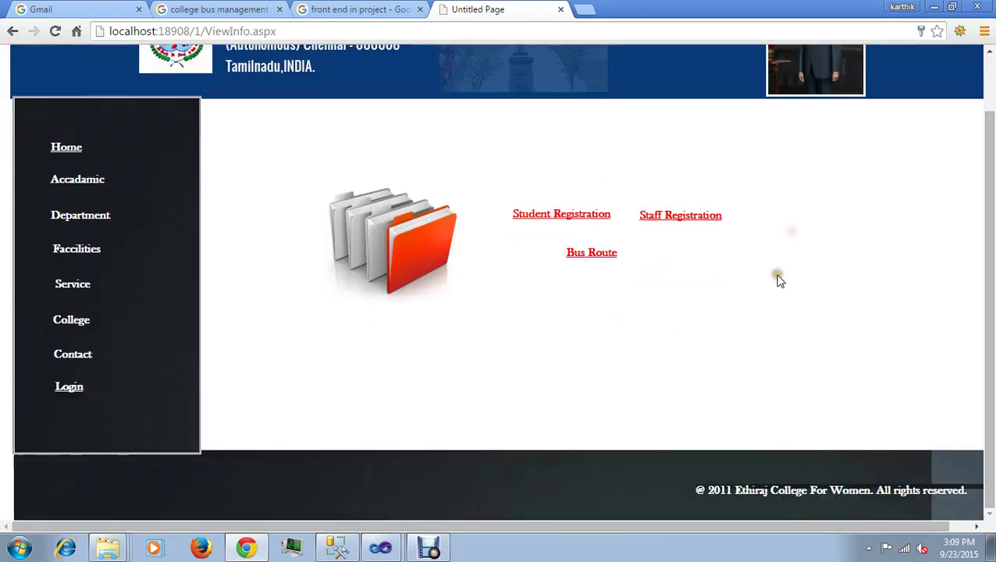
left_click(583, 254)
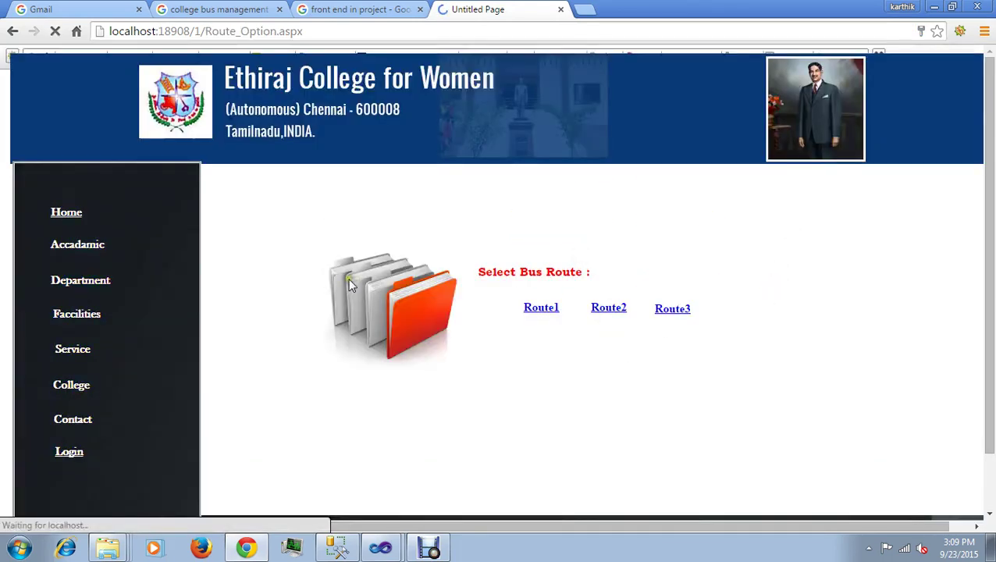
Step: View the fare tables for Route1, Route2 and Route3 in turn
scroll(577, 351, "down", 1)
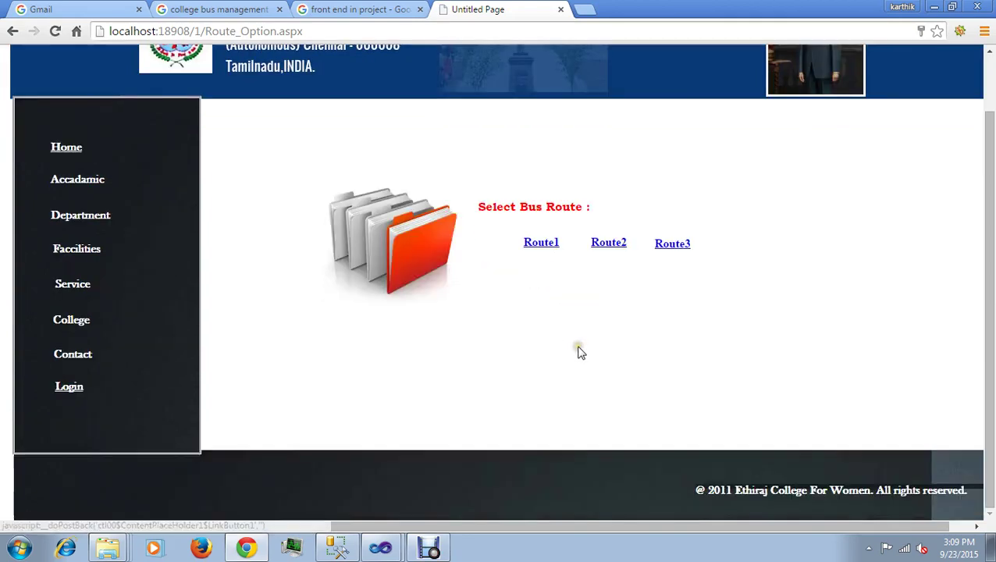
left_click(540, 247)
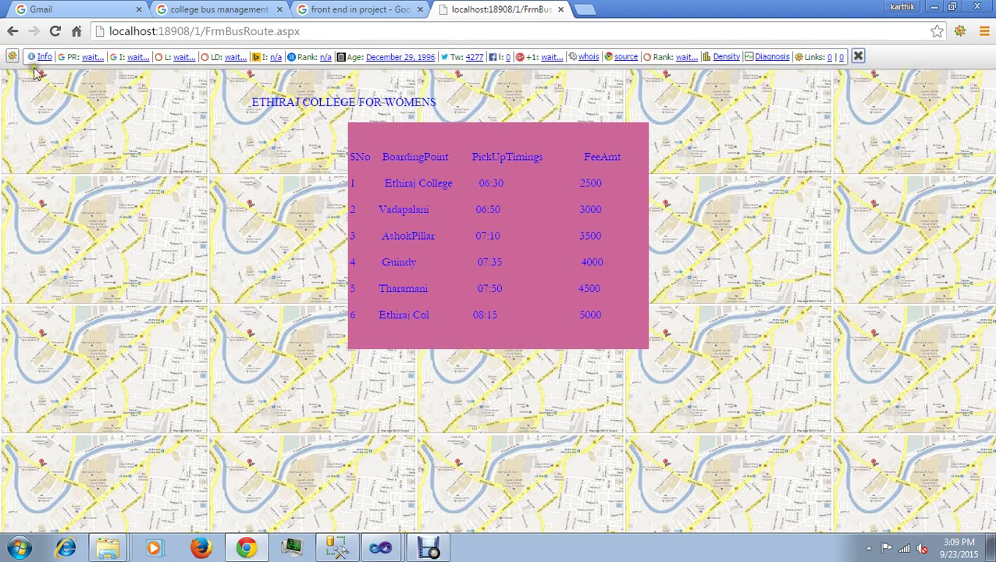
left_click(13, 36)
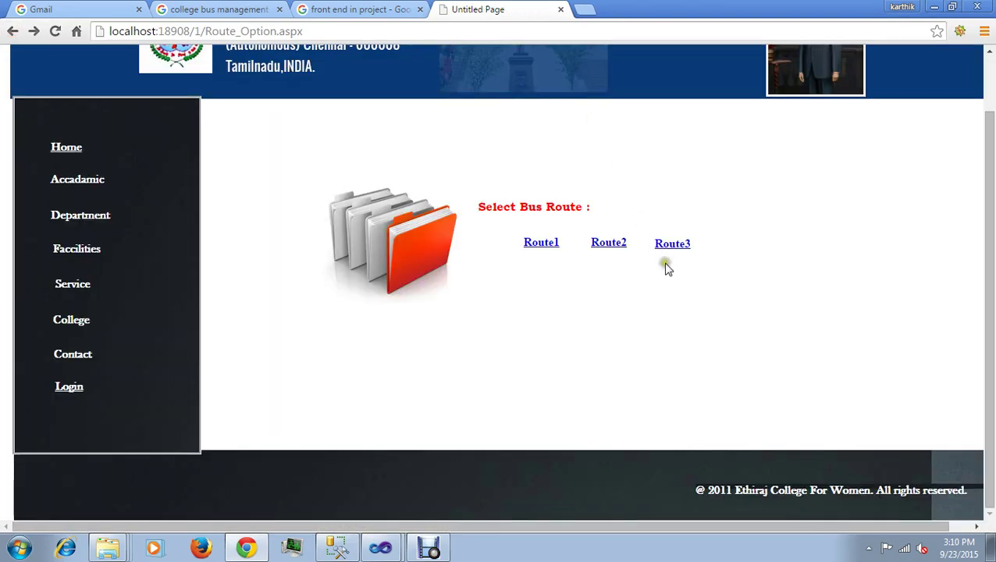
left_click(624, 242)
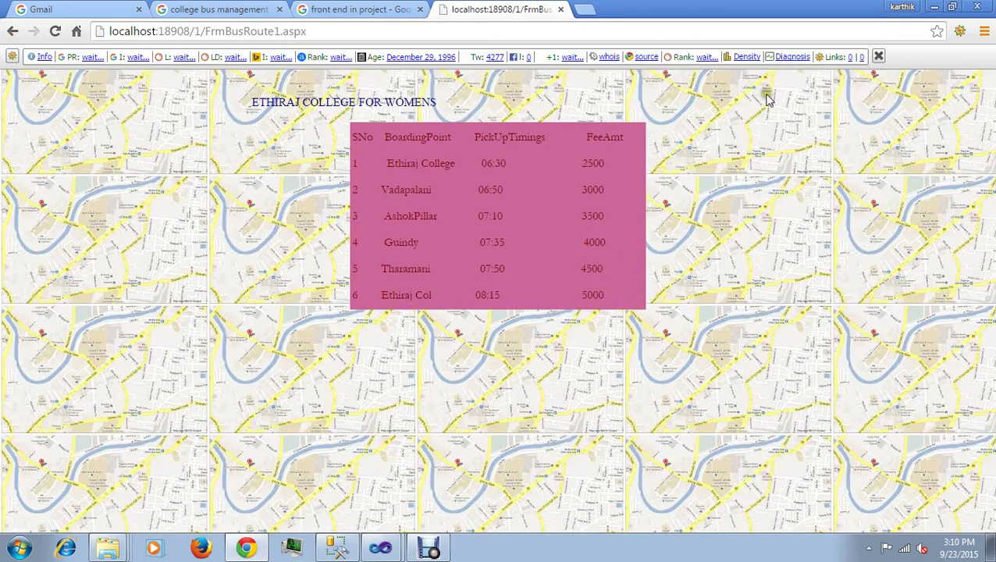
left_click(868, 57)
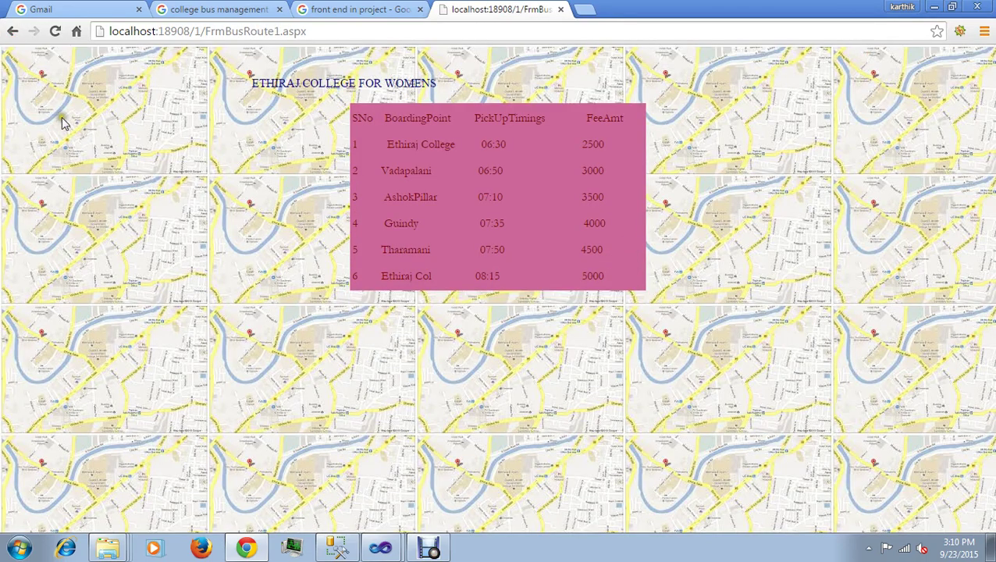
left_click(14, 33)
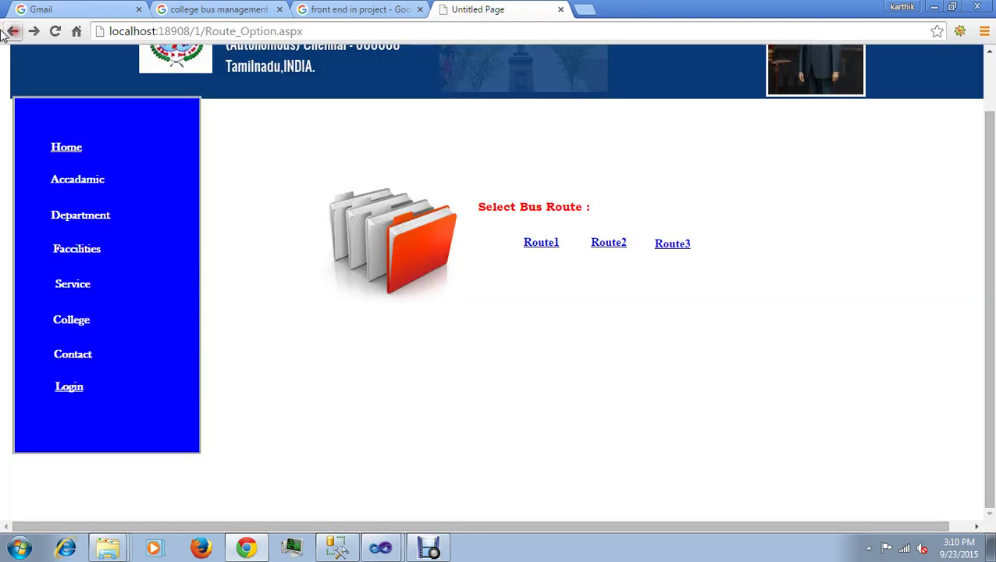
left_click(677, 245)
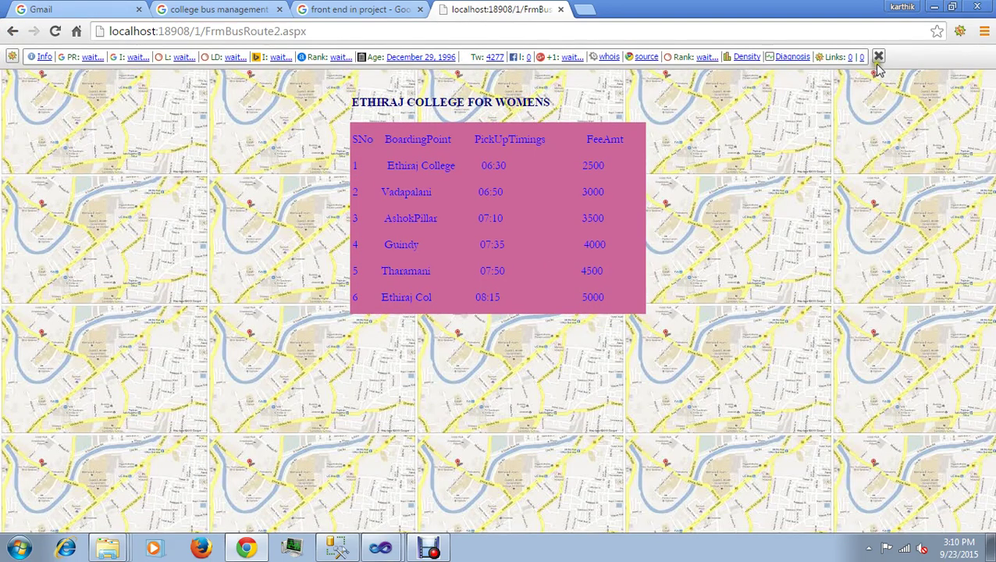
left_click(877, 58)
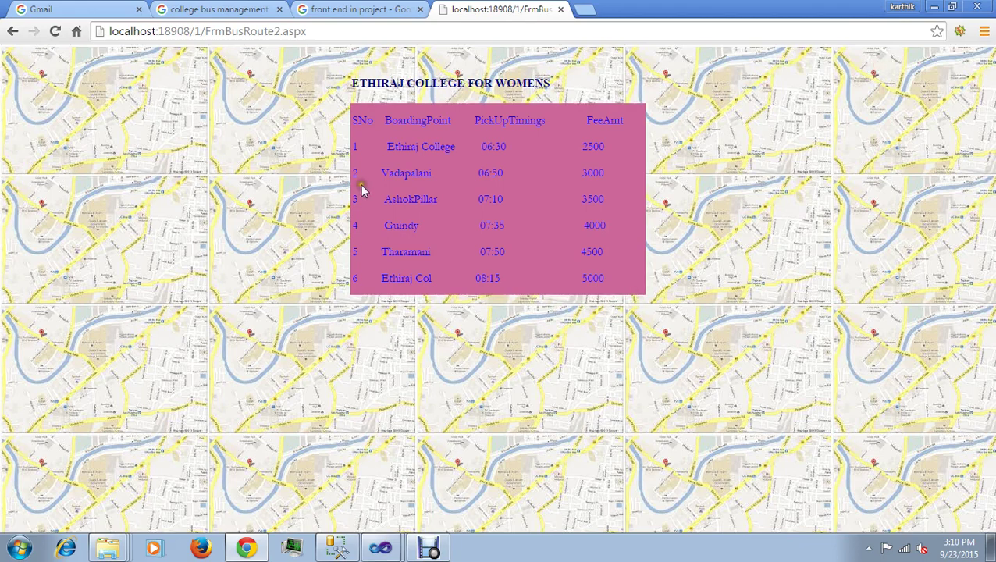
Step: Go back to the registration links and open the Student Registration form
left_click(13, 33)
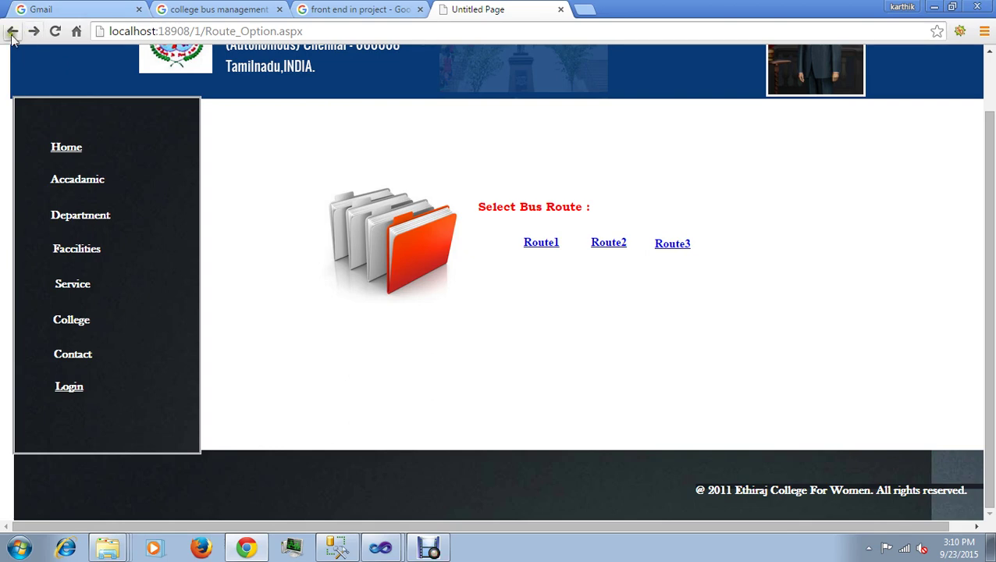
left_click(12, 33)
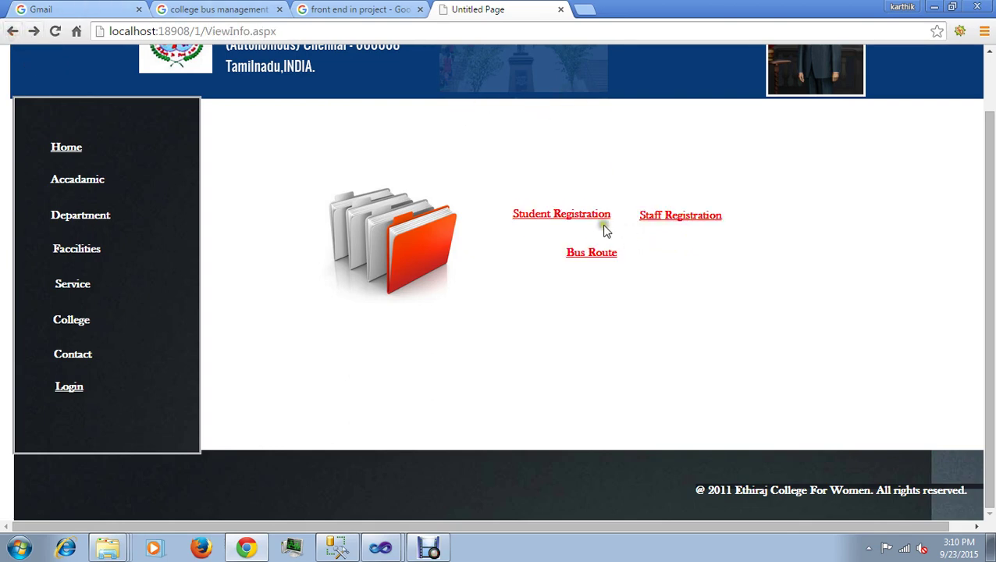
left_click(599, 219)
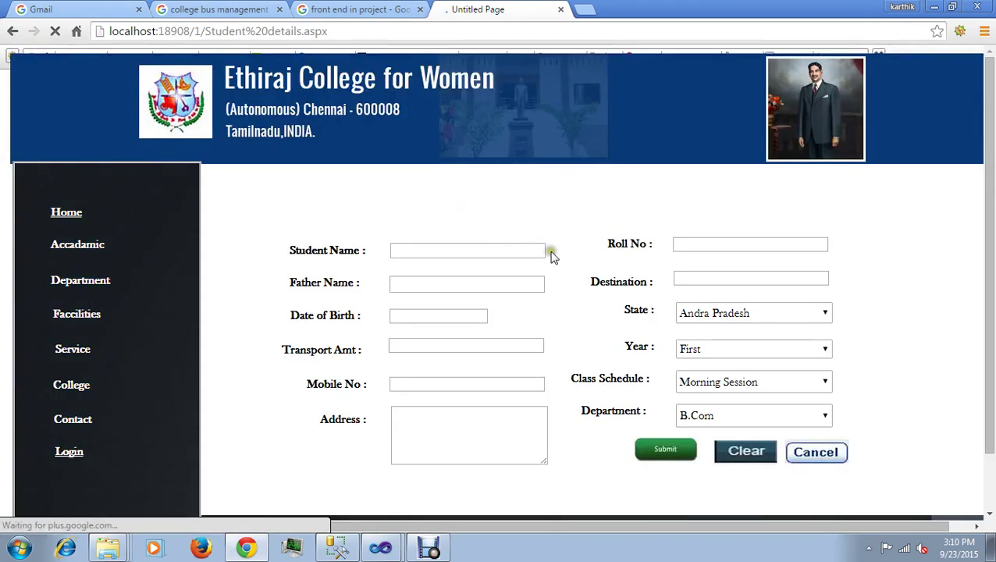
Step: Fill in the student's name, father's name, date of birth, transport amount 4000, mobile number and address
left_click(500, 249)
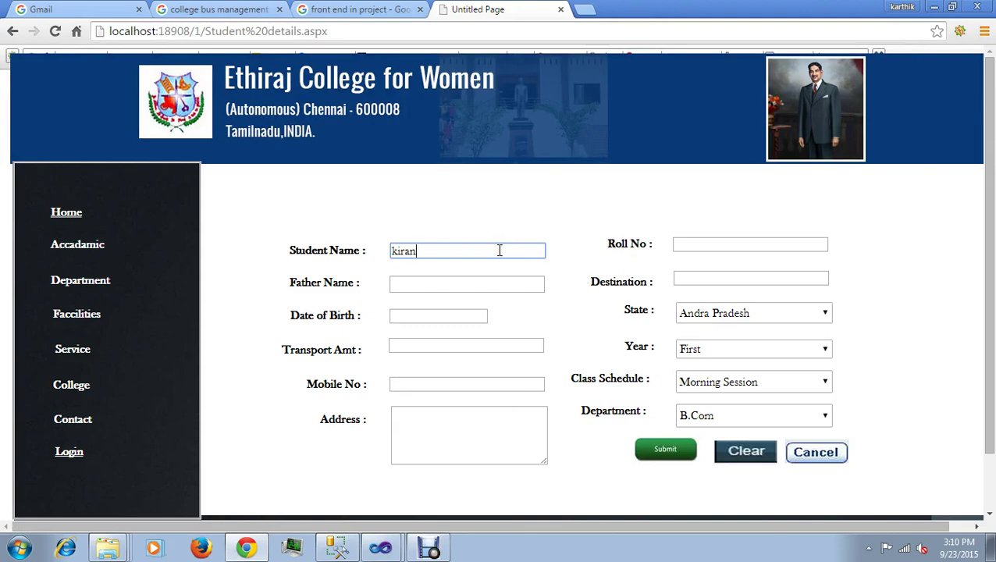
left_click(481, 283)
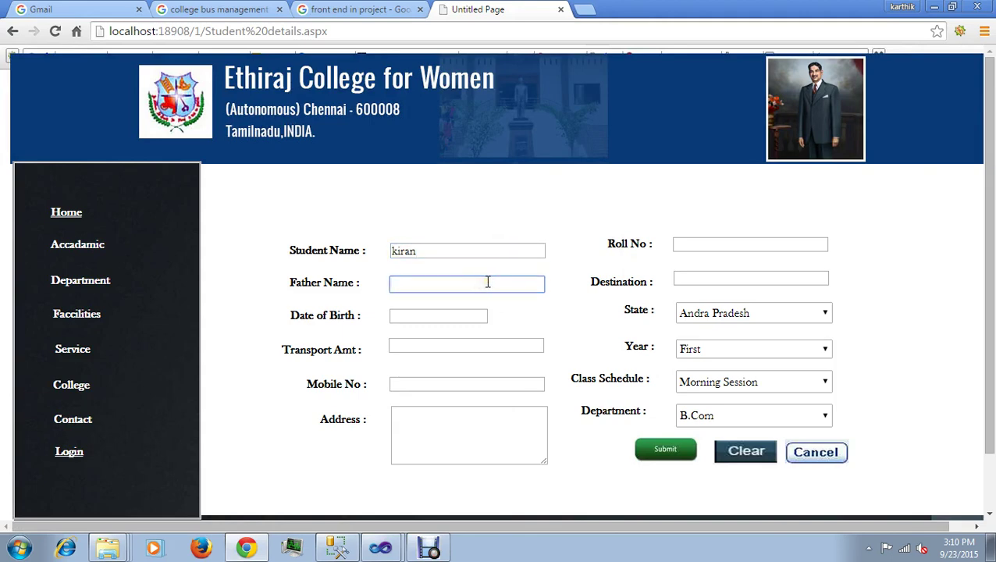
type("ra")
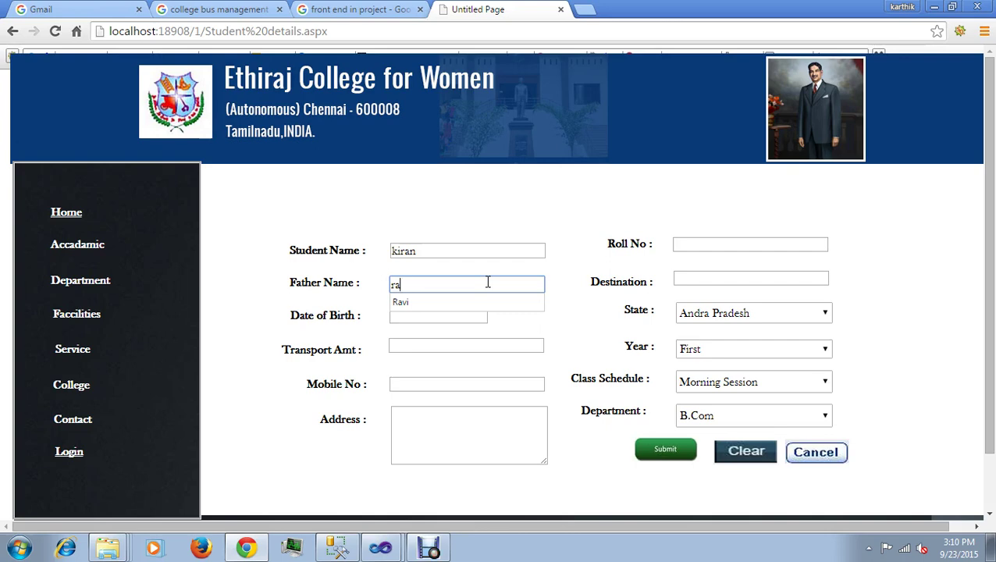
key("BackSpace")
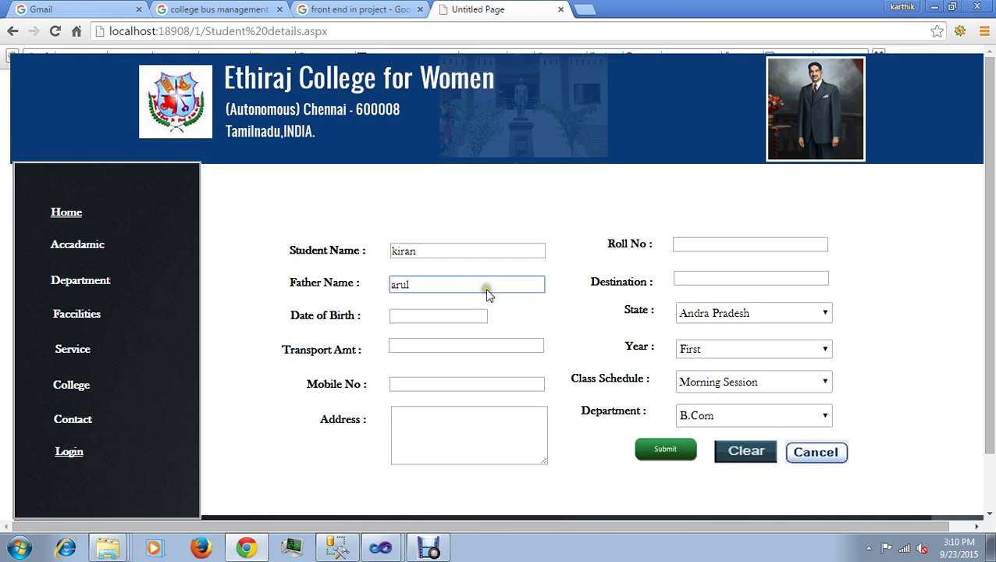
left_click(461, 311)
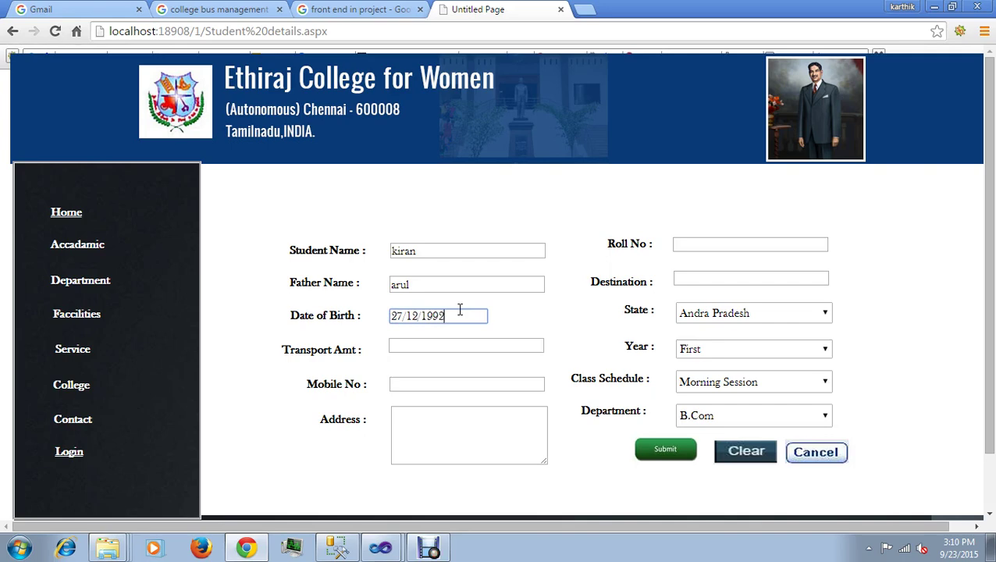
left_click(457, 345)
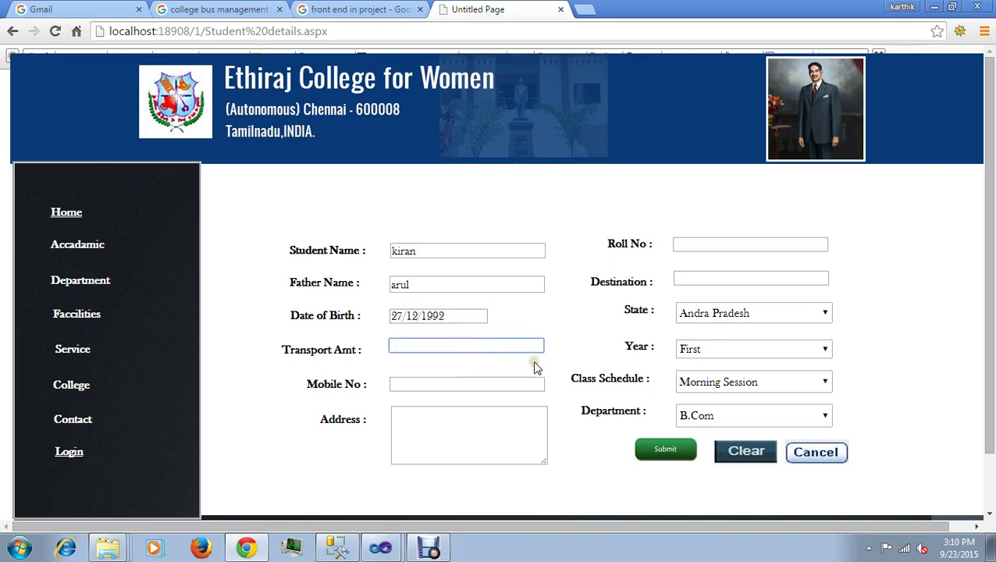
type("4000")
left_click(482, 385)
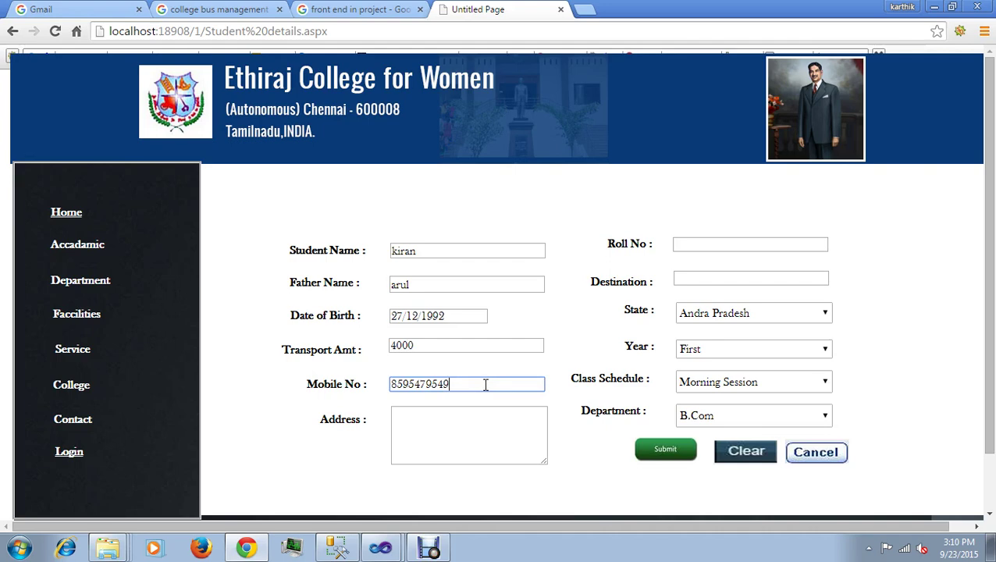
left_click(474, 425)
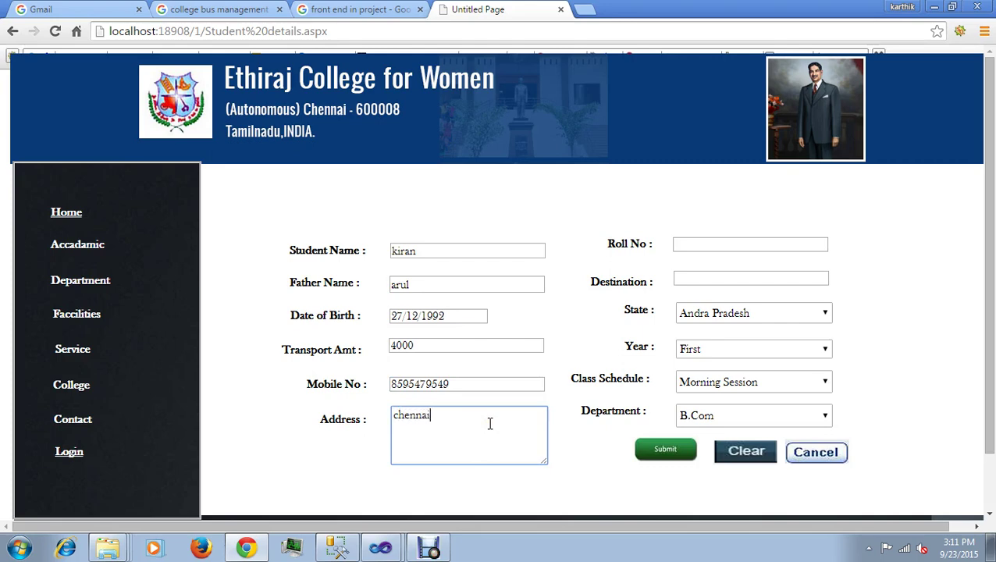
Step: Enter the roll number and set destination Guindy, state Tamilnadu, year Second, Evening Session, department B.Sc
left_click(723, 245)
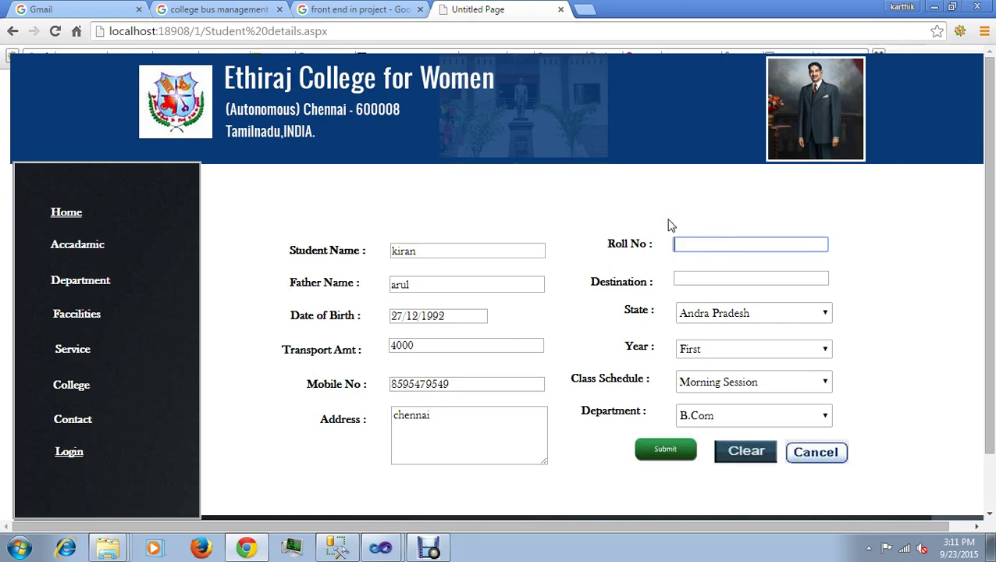
type("63")
left_click(716, 278)
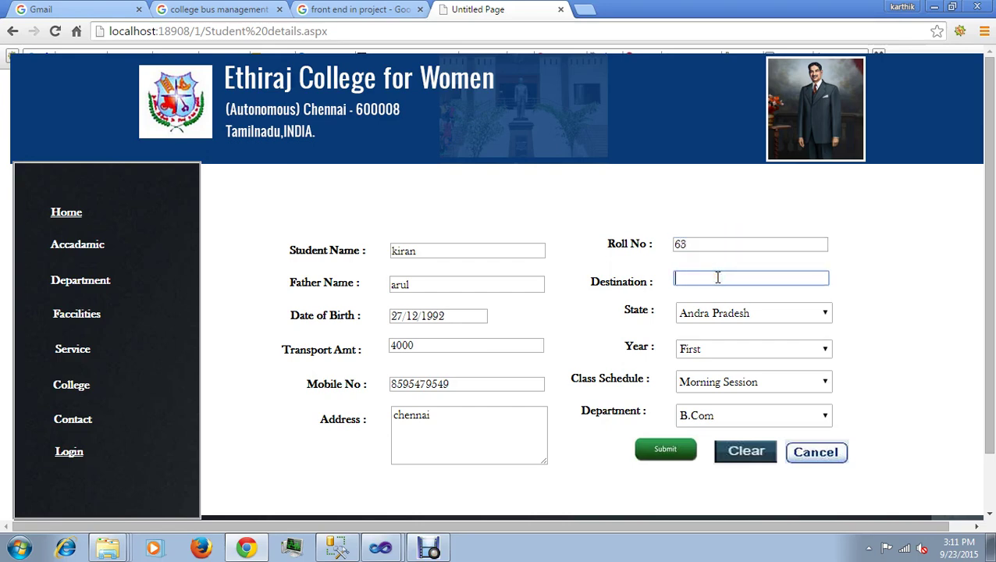
type("gui")
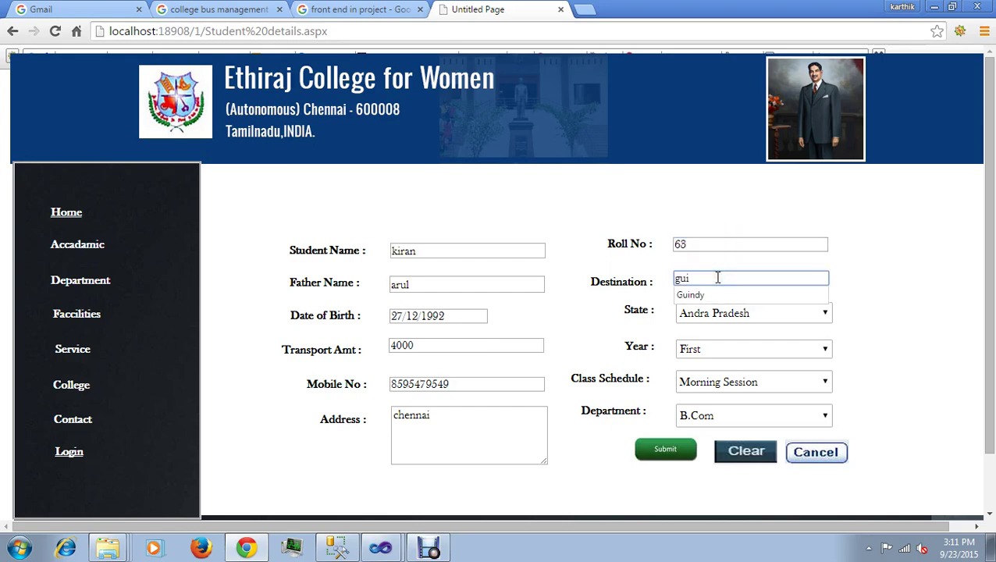
left_click(693, 295)
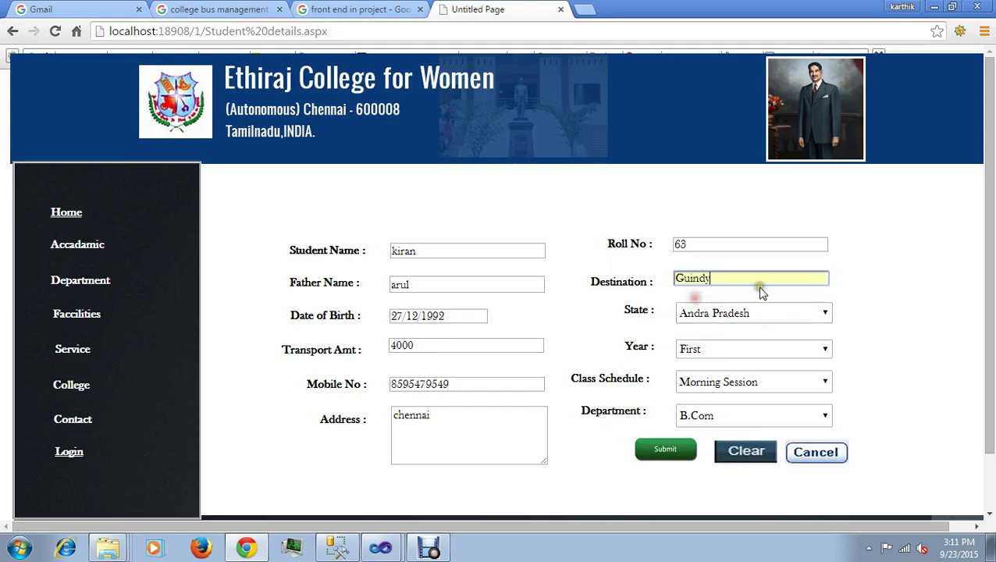
left_click(821, 319)
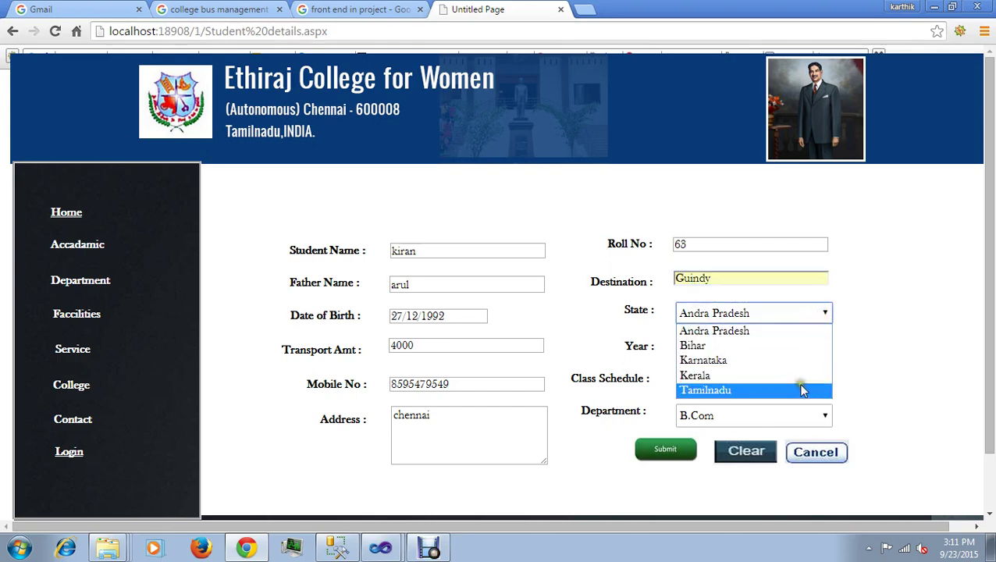
left_click(804, 388)
left_click(821, 351)
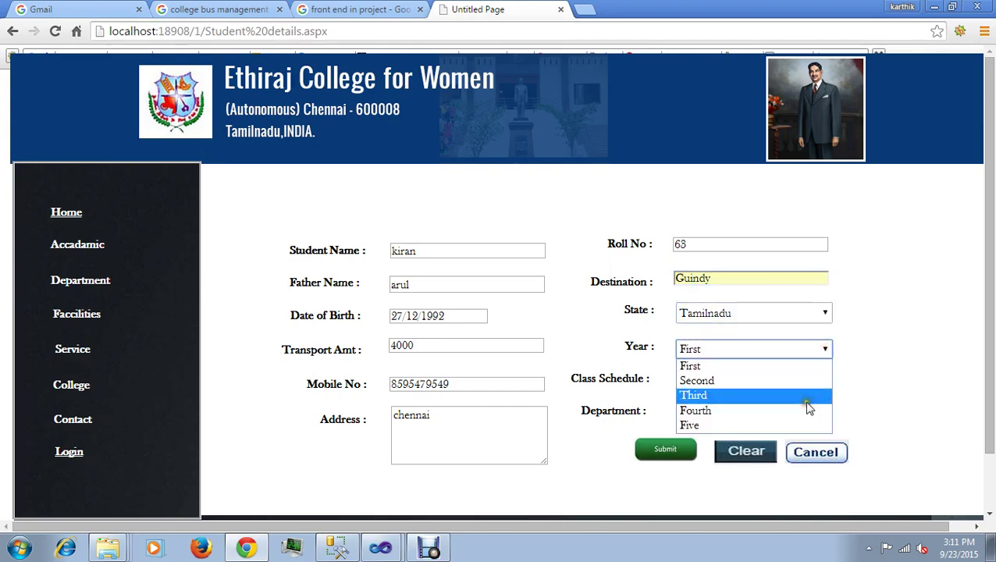
left_click(799, 383)
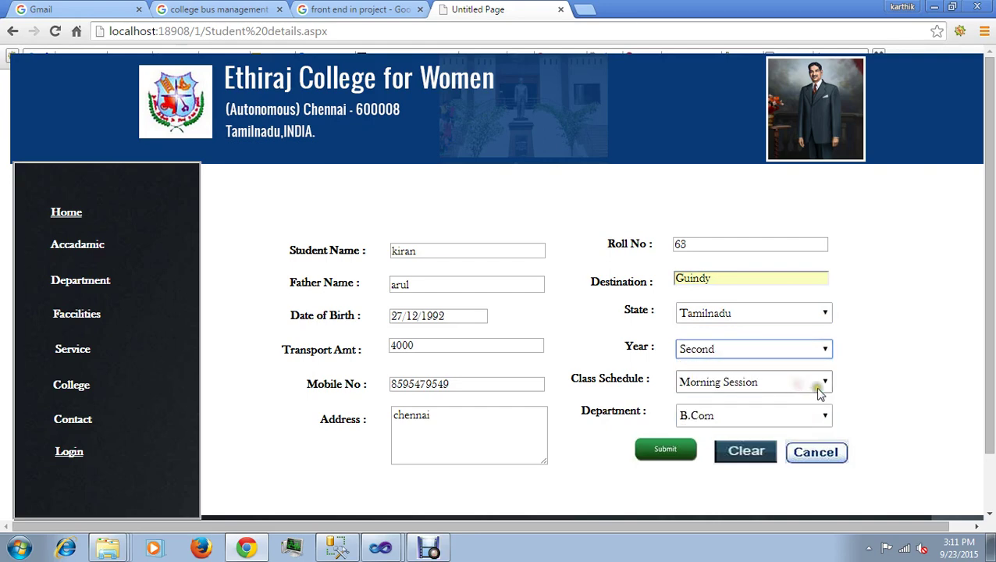
left_click(824, 382)
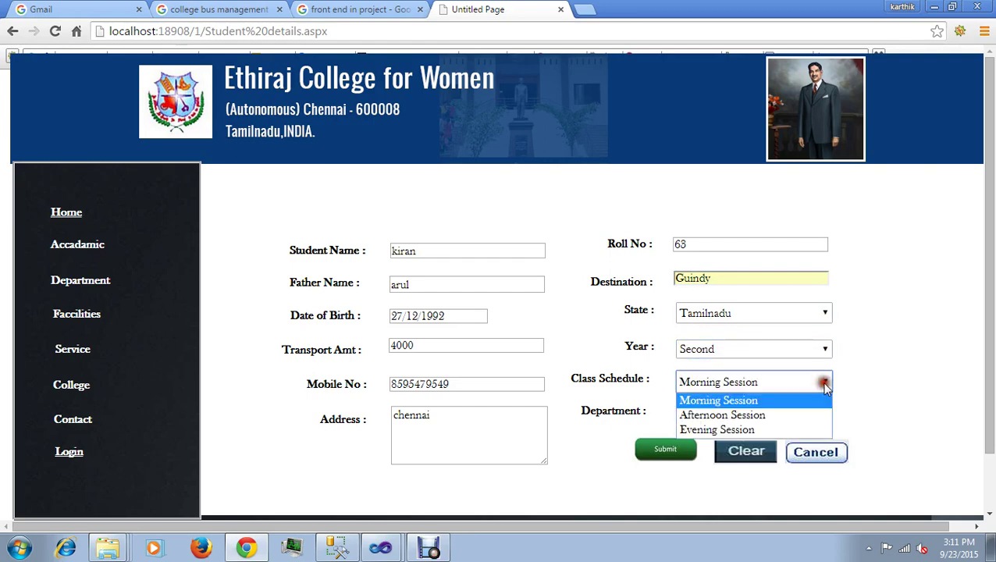
left_click(792, 430)
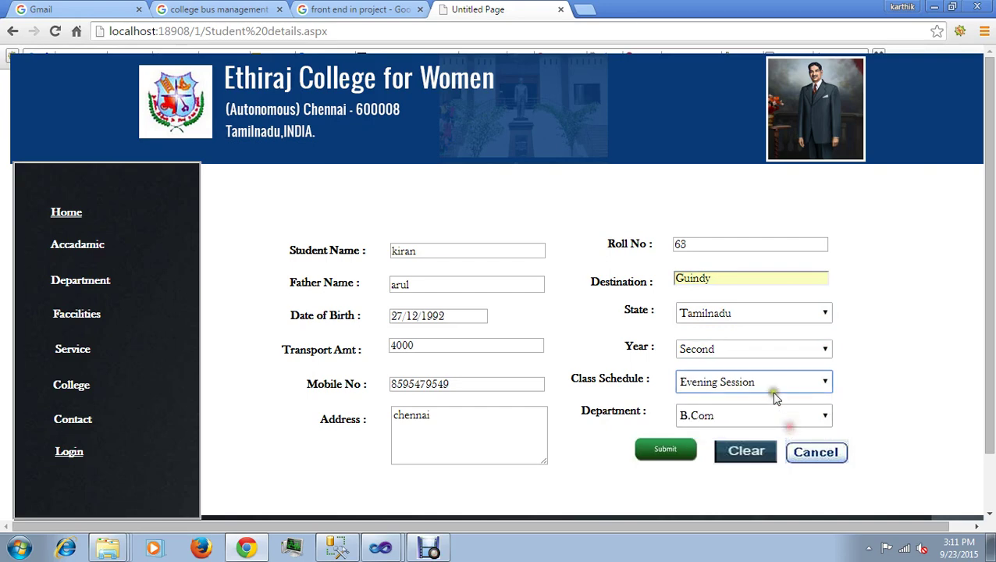
left_click(824, 414)
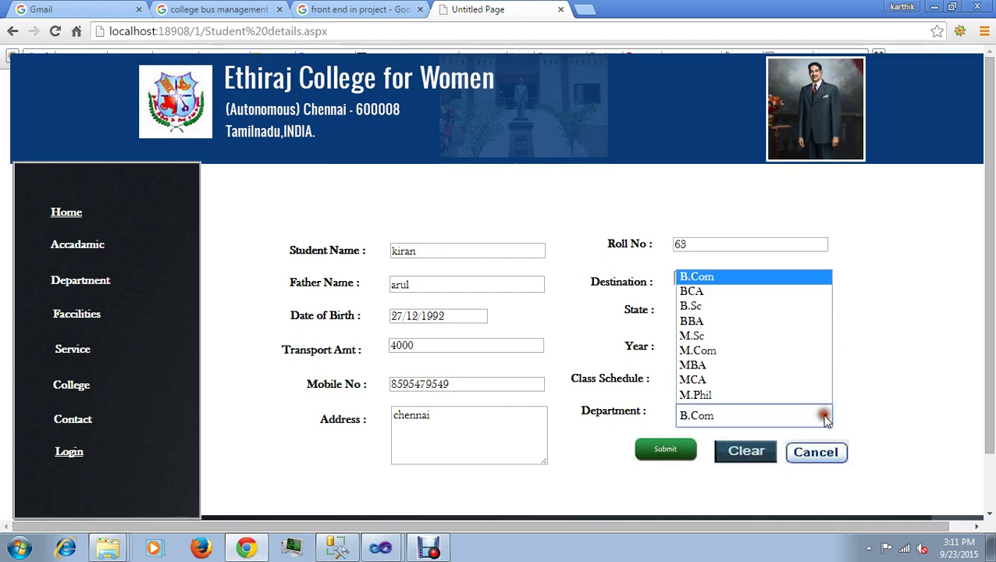
left_click(776, 307)
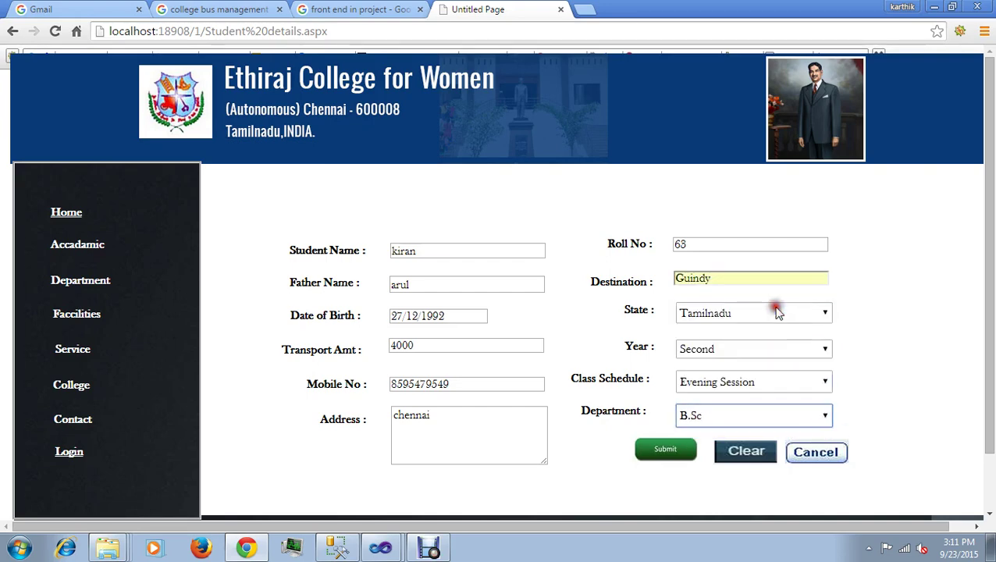
Step: Submit the student registration, acknowledge the success alert, and open the Staff Registration form
left_click(669, 450)
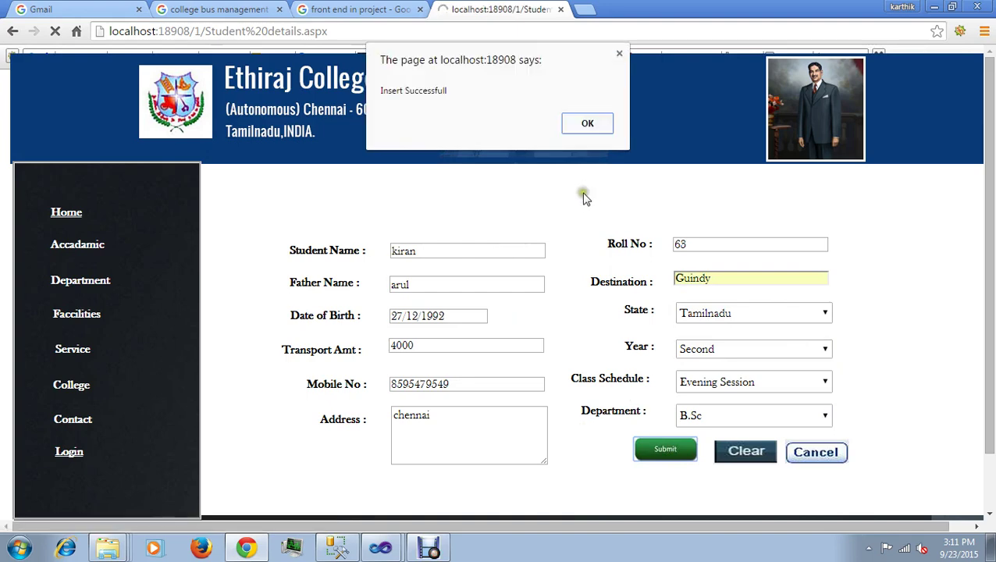
left_click(579, 124)
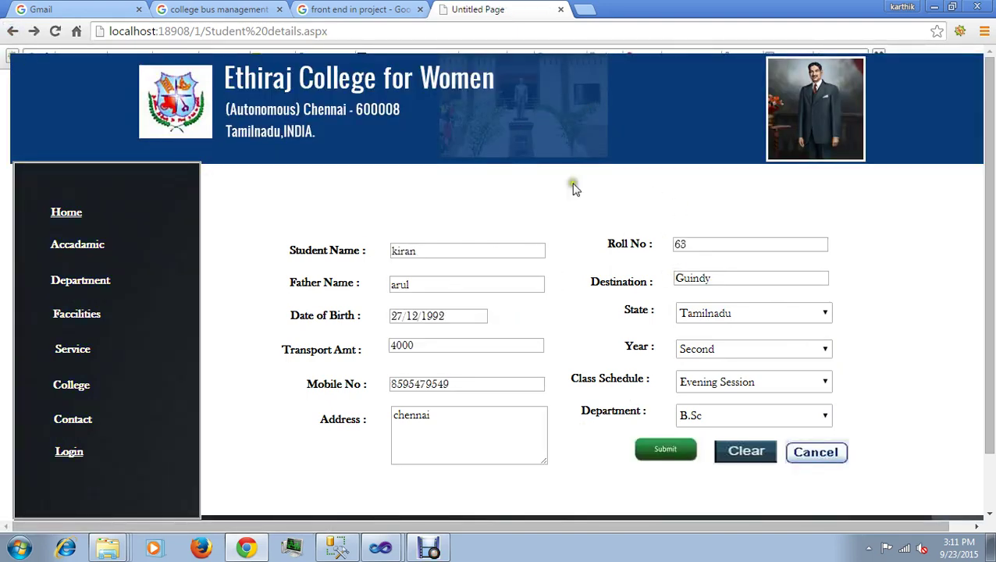
left_click(12, 31)
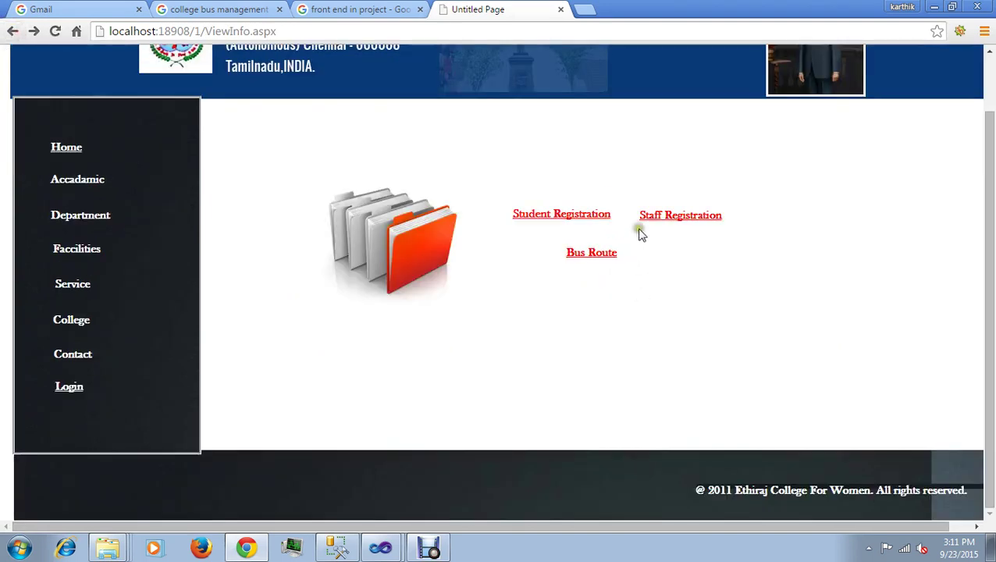
left_click(660, 220)
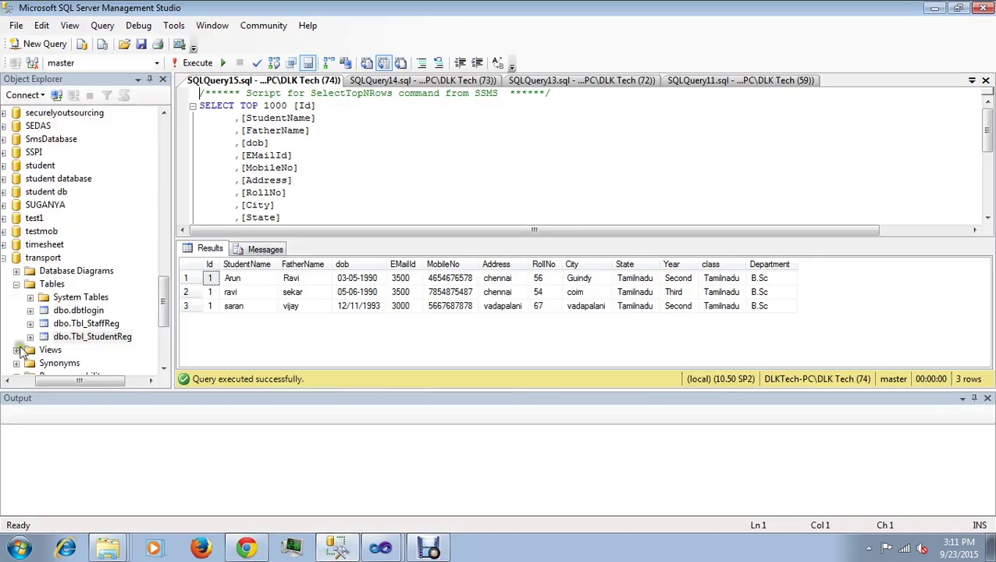
Step: In SSMS, select the top 1000 rows of dbo.Tbl_StaffReg, then minimize SSMS
left_click(91, 323)
right_click(93, 326)
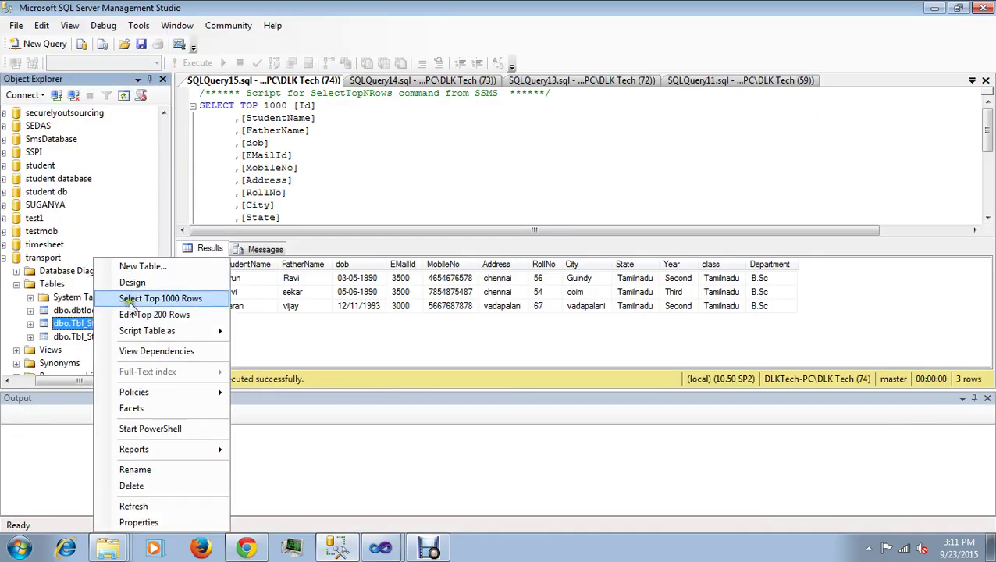
left_click(128, 299)
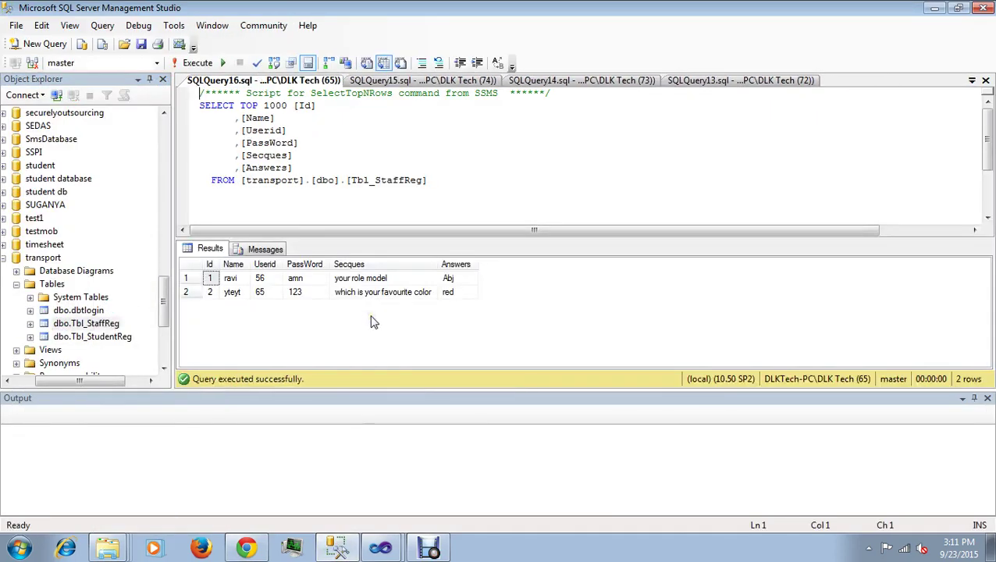
left_click(933, 11)
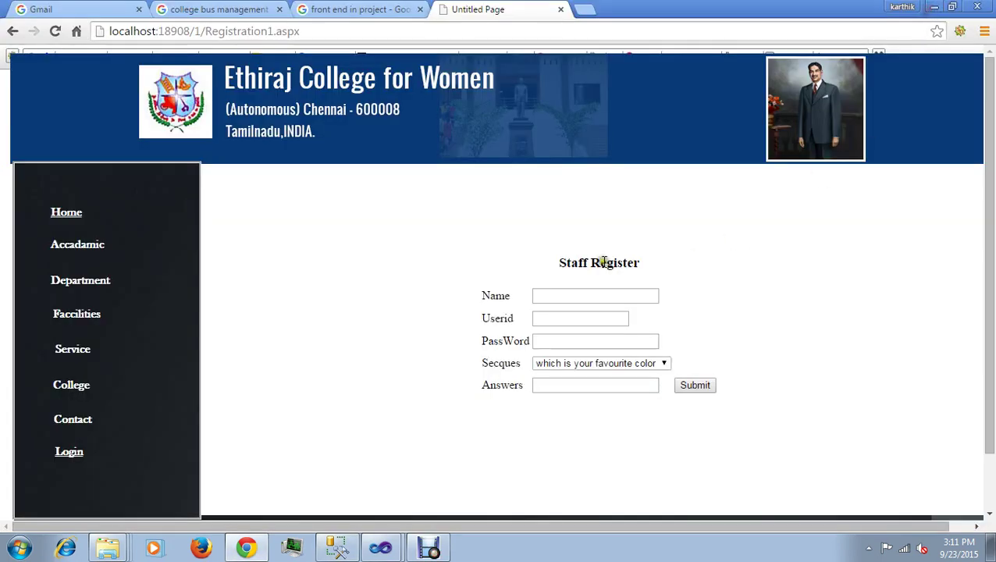
Step: Enter the staff member's name, user id and password on the Staff Register form
left_click(600, 292)
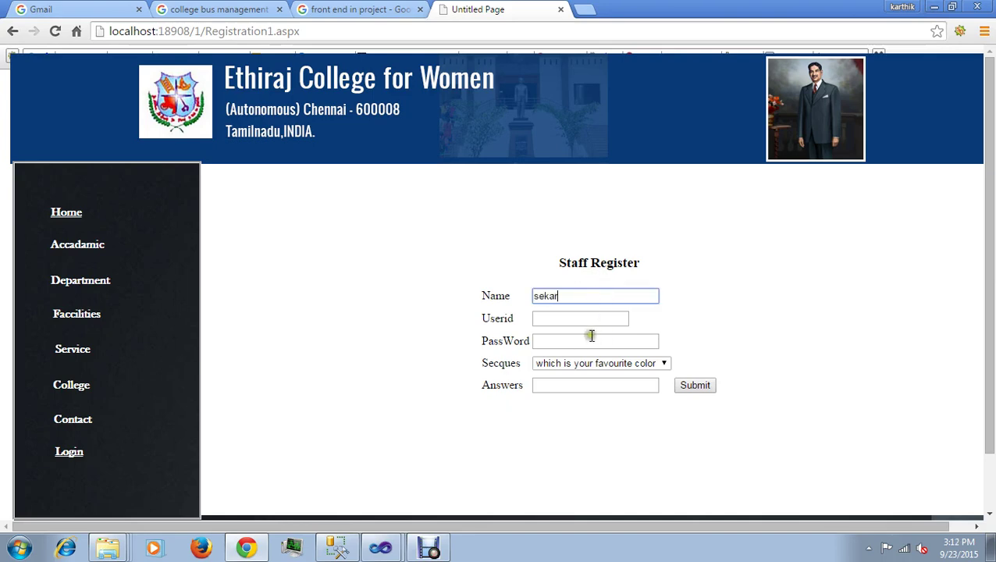
left_click(589, 318)
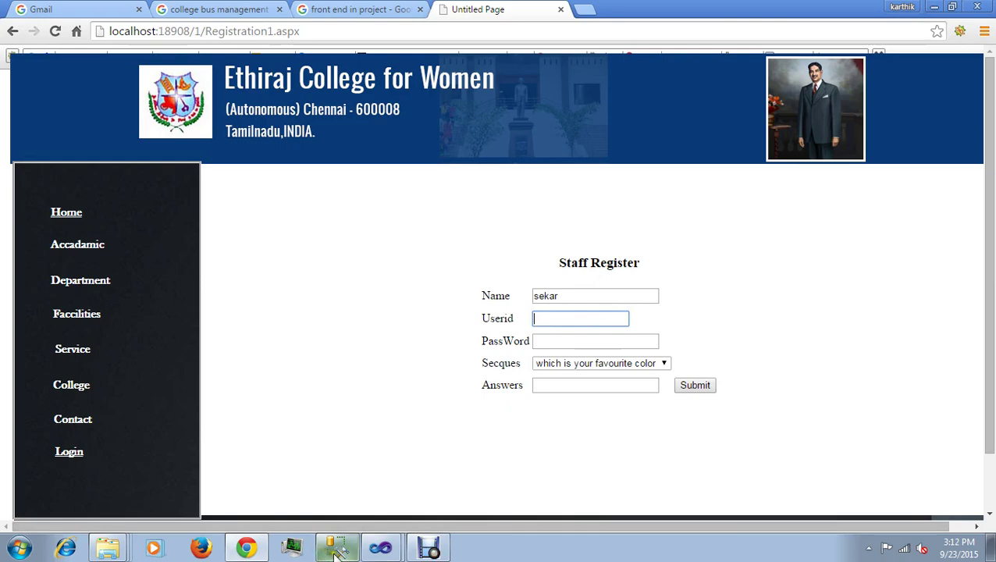
left_click(336, 550)
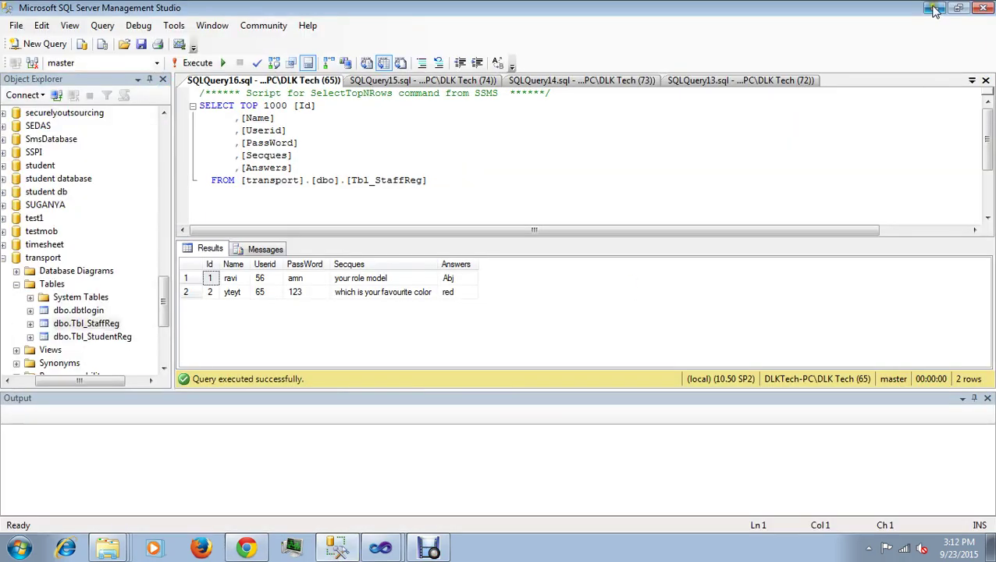
left_click(933, 8)
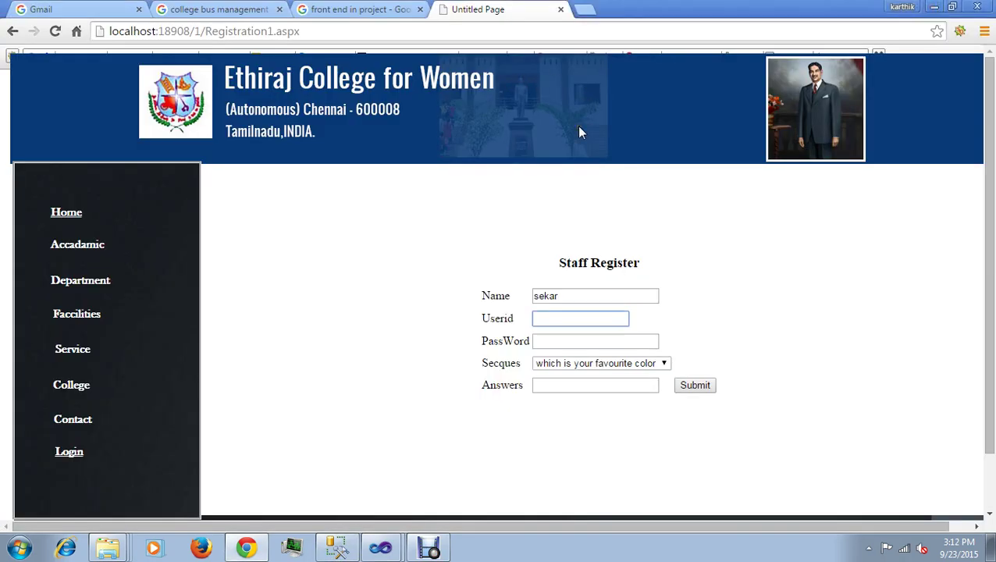
type("25")
left_click(567, 340)
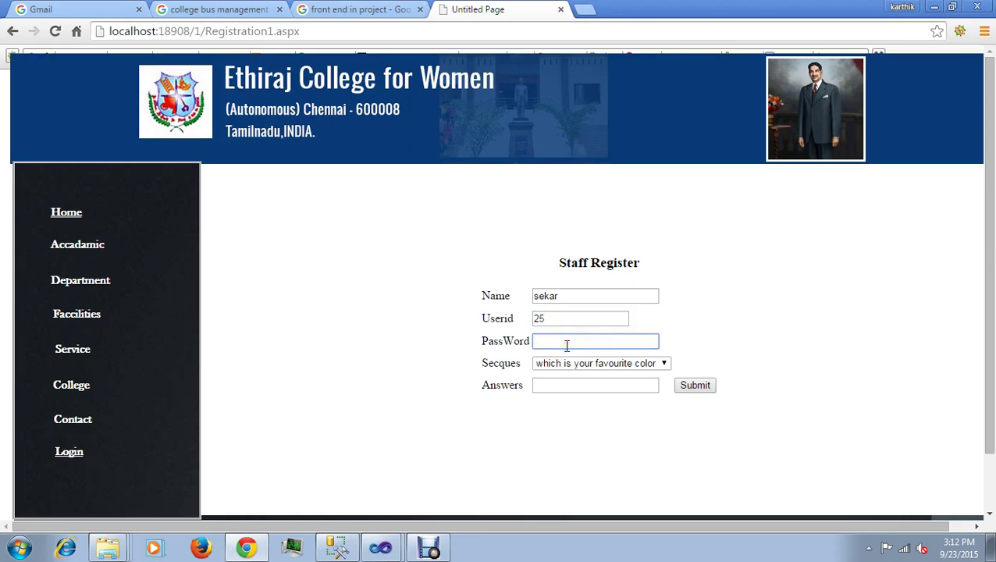
type("a")
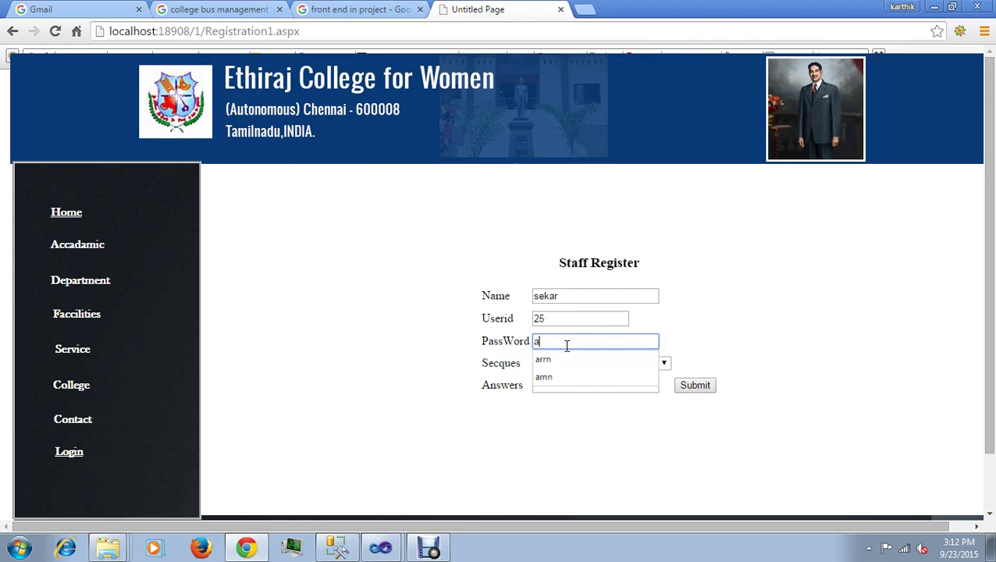
type("rul")
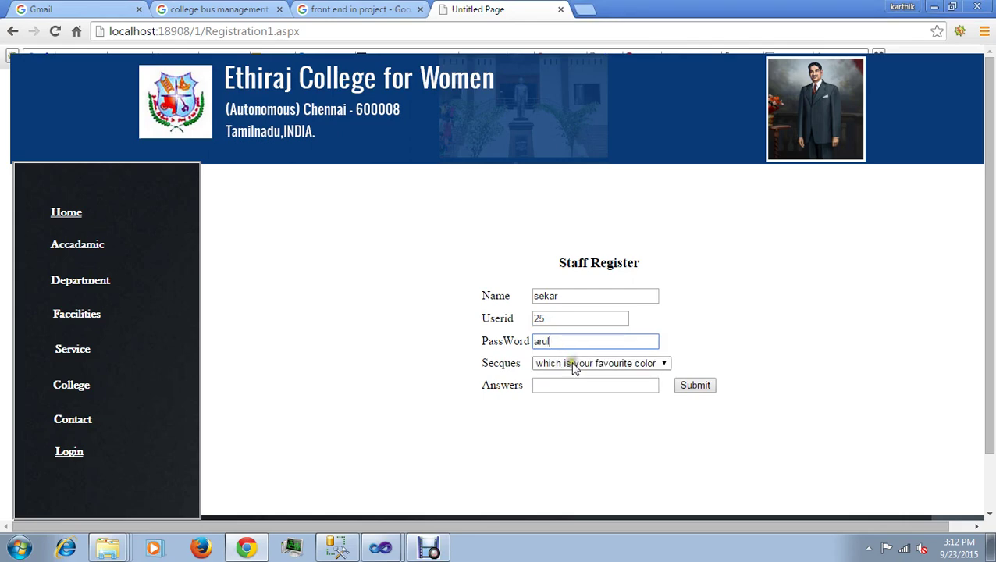
Step: Pick the favourite colour security question, give its answer, submit, and return to Home
left_click(664, 363)
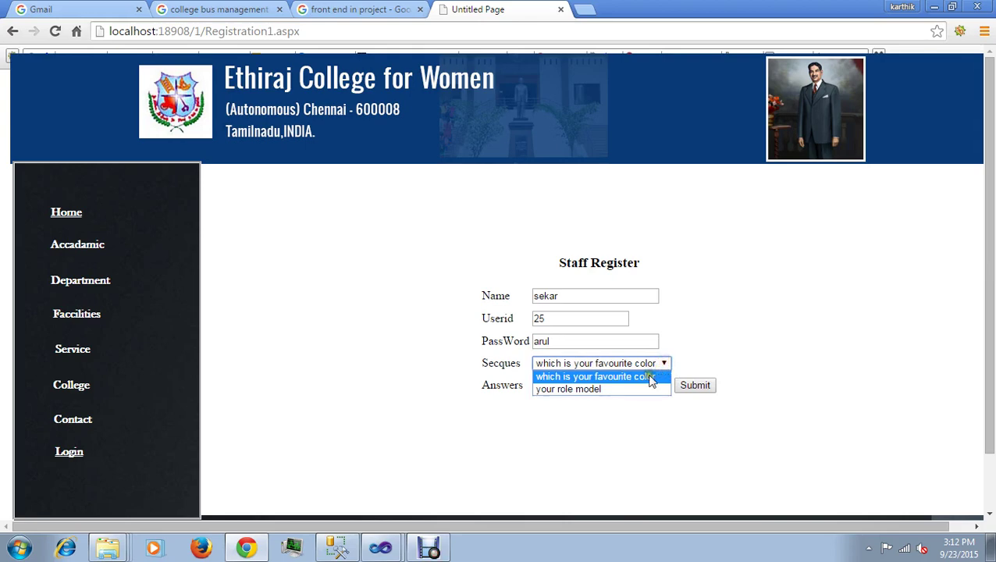
left_click(645, 377)
left_click(597, 385)
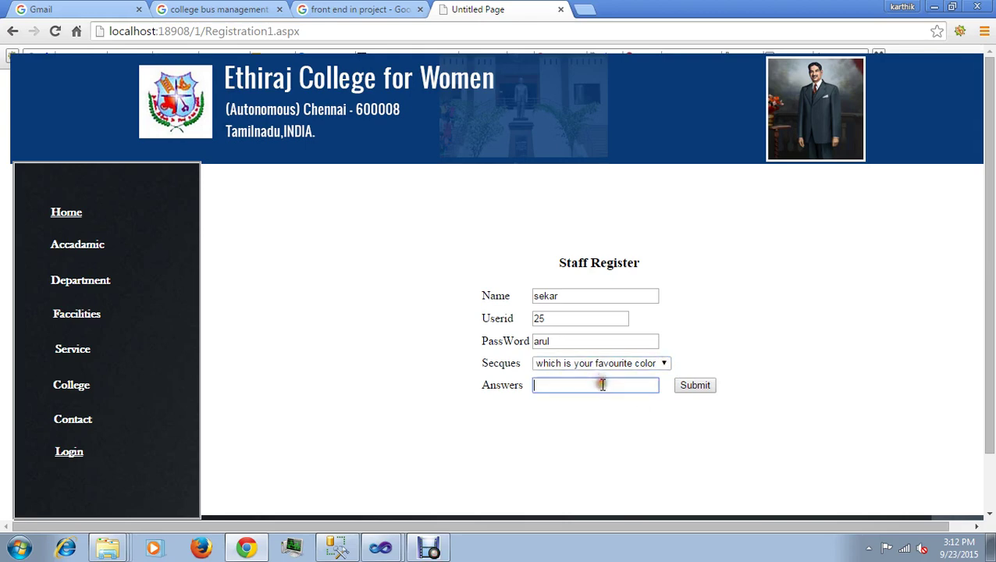
type("re")
left_click(595, 401)
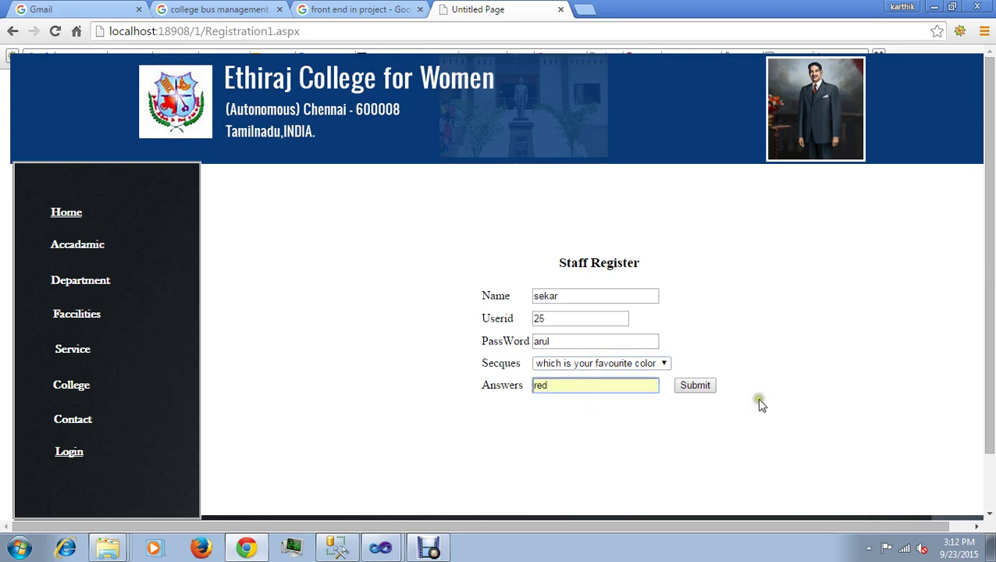
left_click(701, 388)
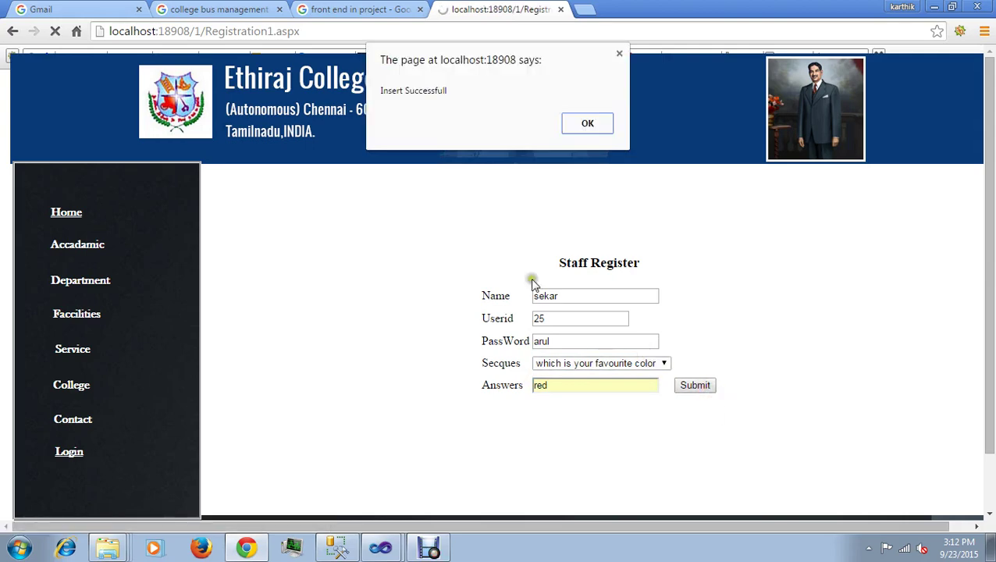
left_click(577, 130)
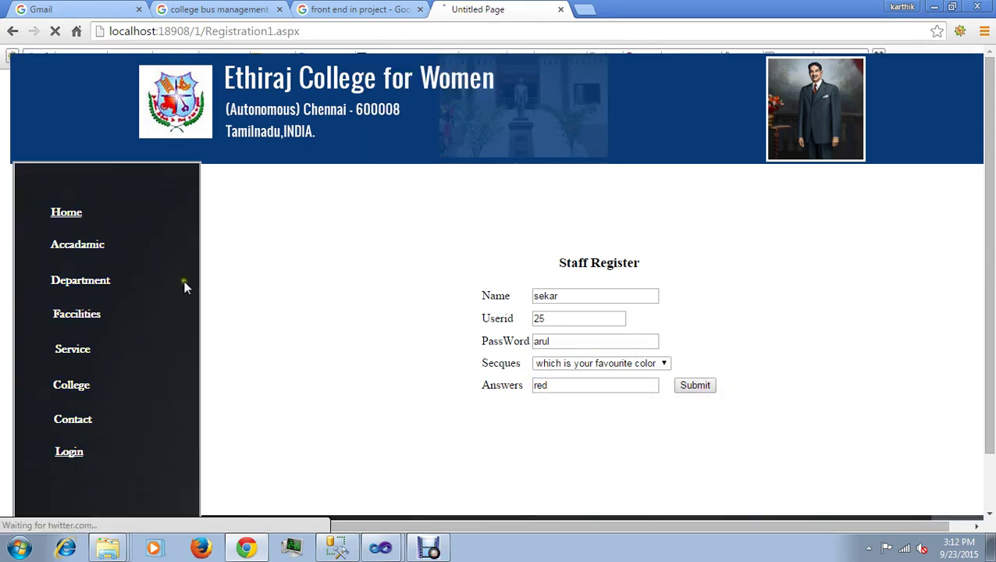
left_click(75, 223)
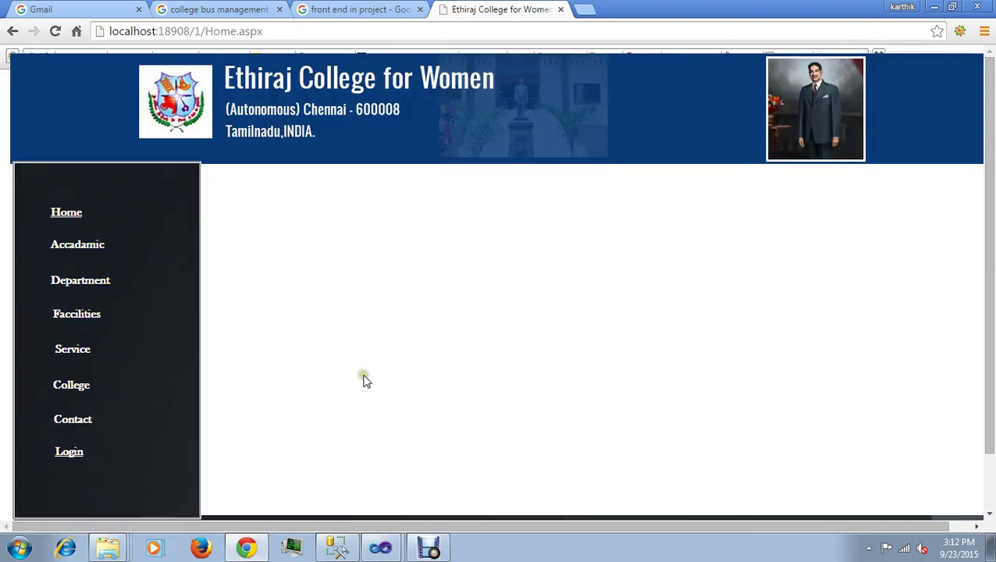
Step: Log in with the student account to open StudentPaidList, declining to save the password
left_click(68, 458)
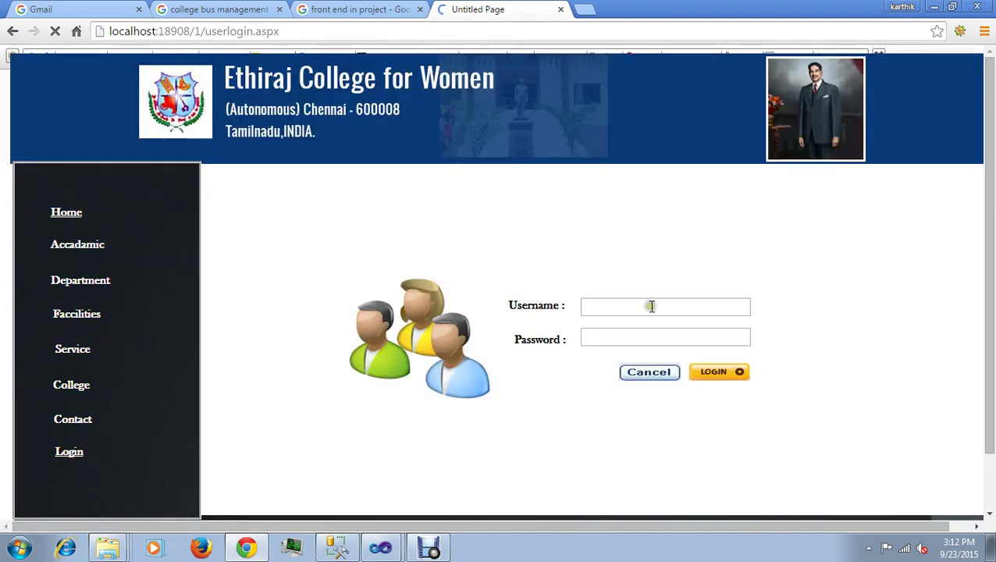
left_click(640, 308)
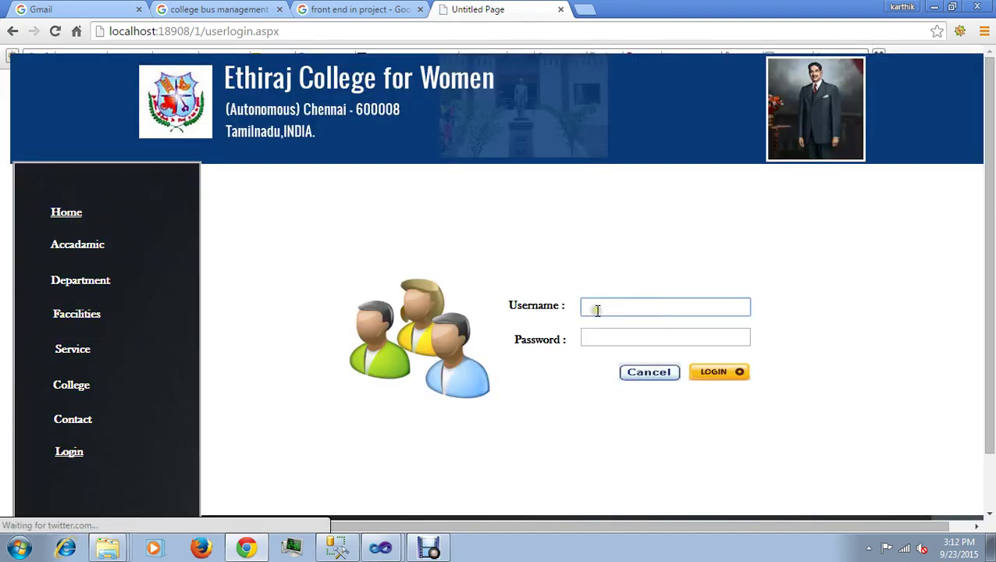
type("S")
left_click(616, 325)
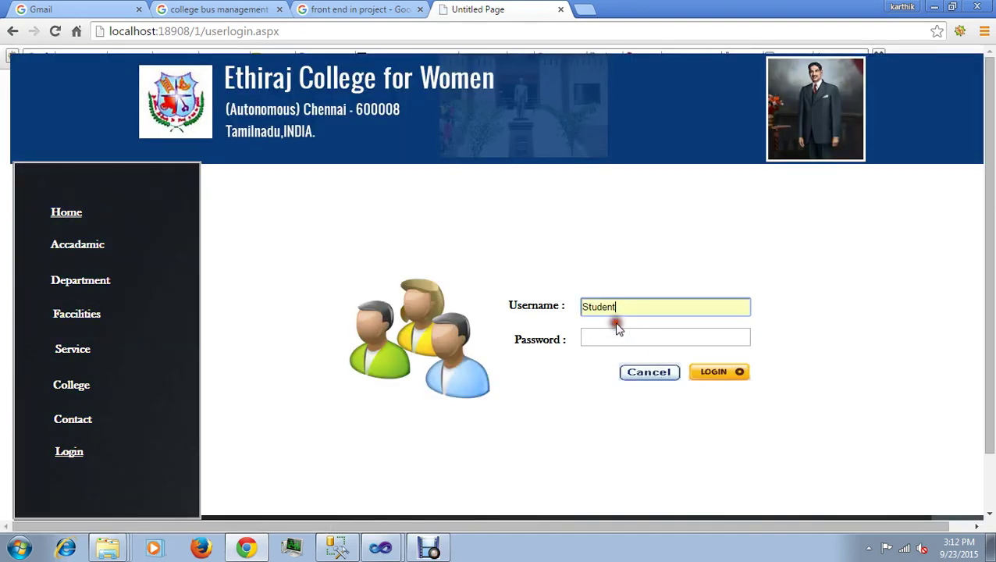
left_click(626, 337)
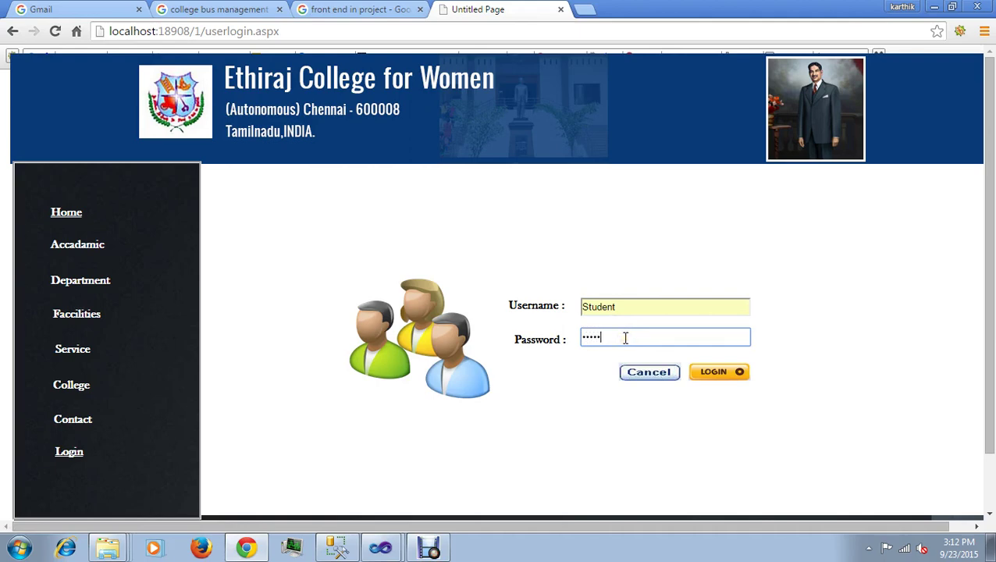
left_click(710, 374)
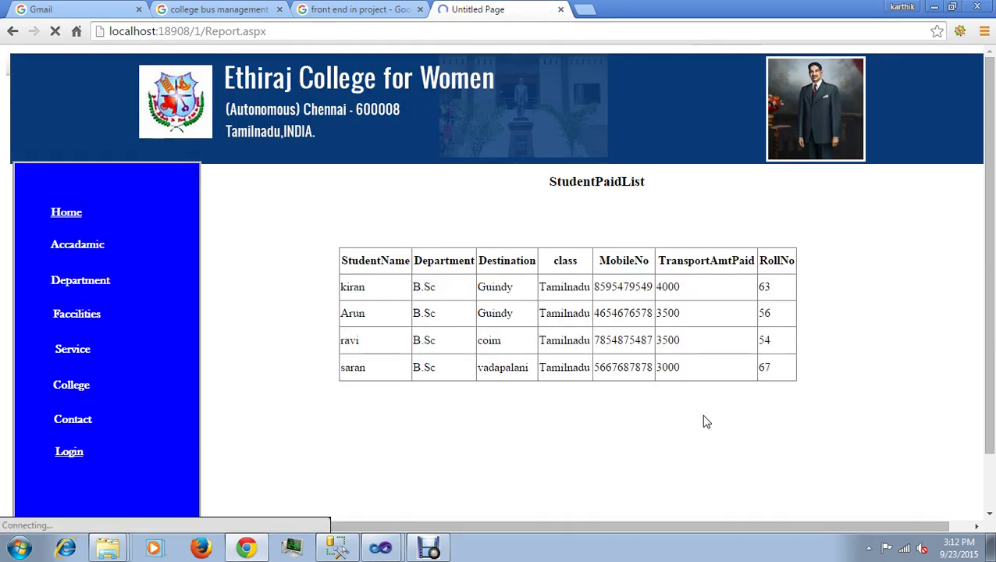
left_click(545, 451)
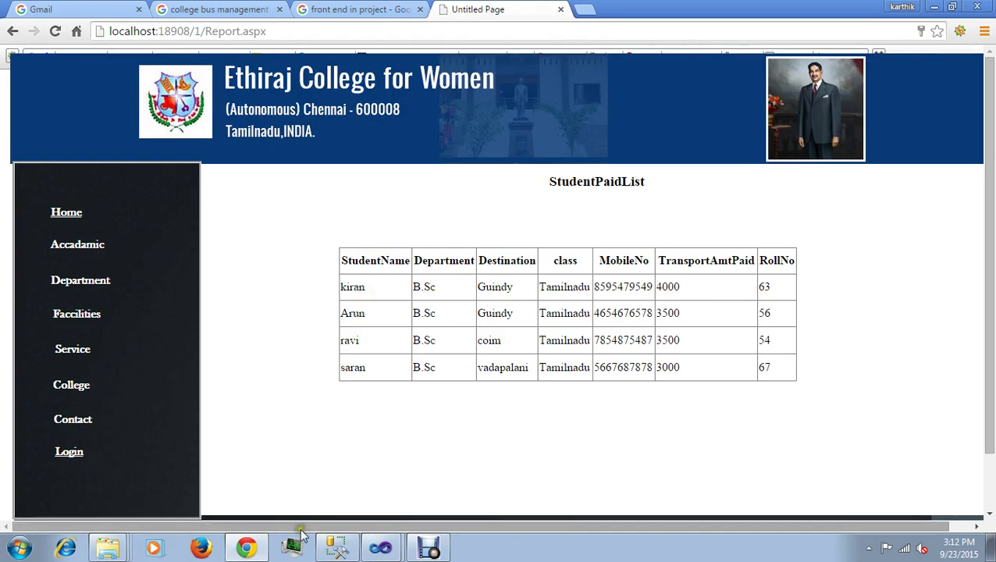
left_click(335, 549)
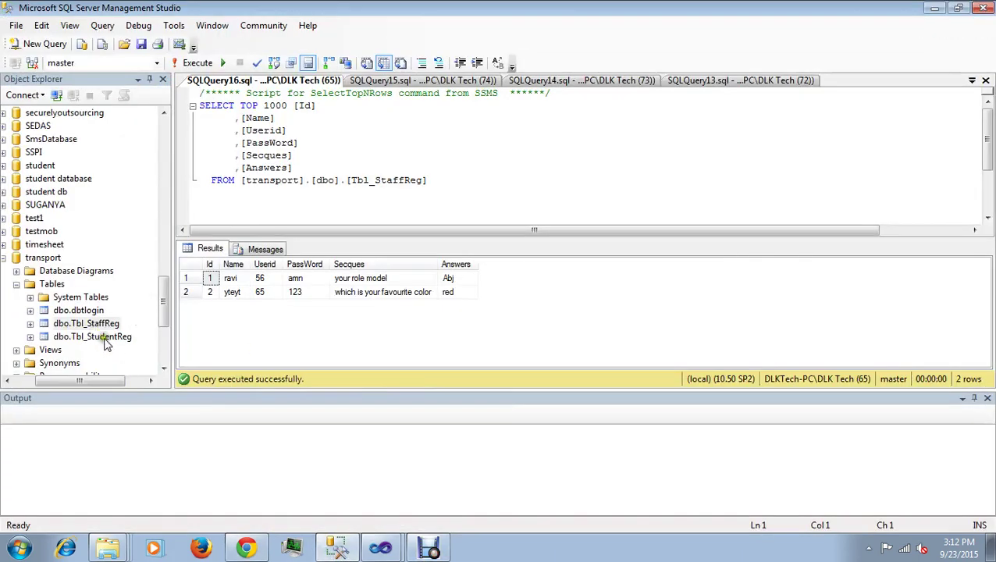
Step: Select the top 1000 rows of dbo.Tbl_StudentReg, showing four students including the new one
left_click(107, 338)
right_click(107, 342)
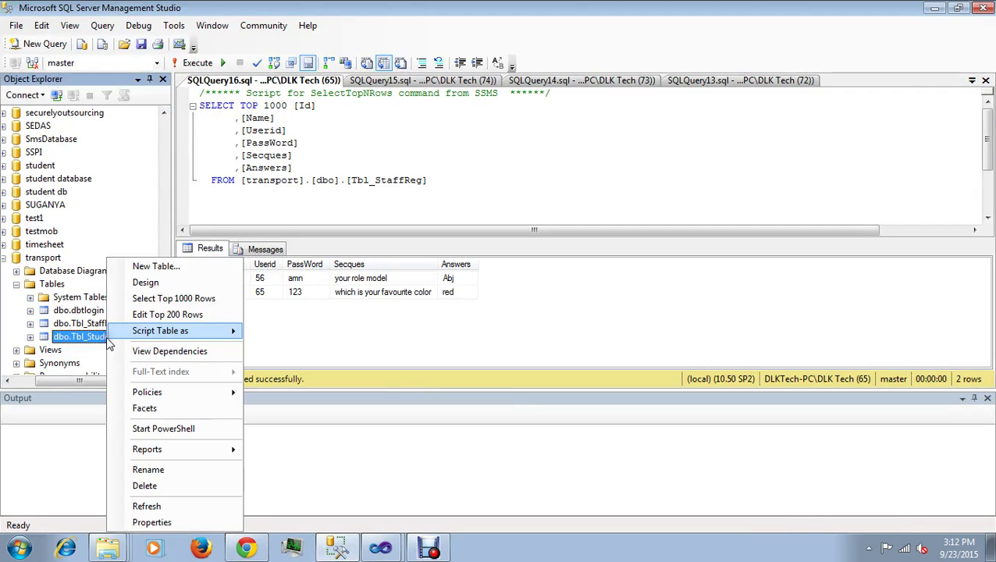
left_click(158, 302)
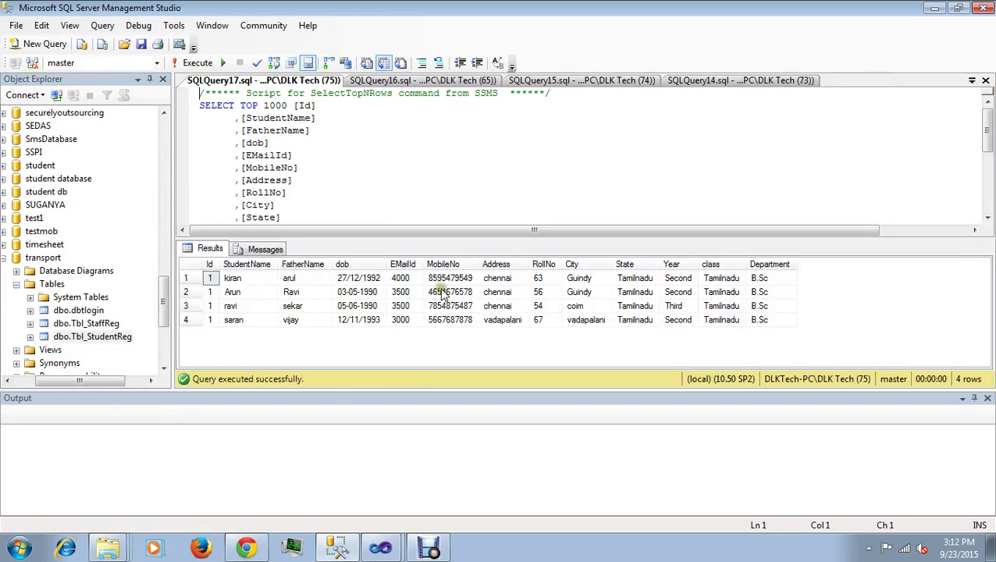